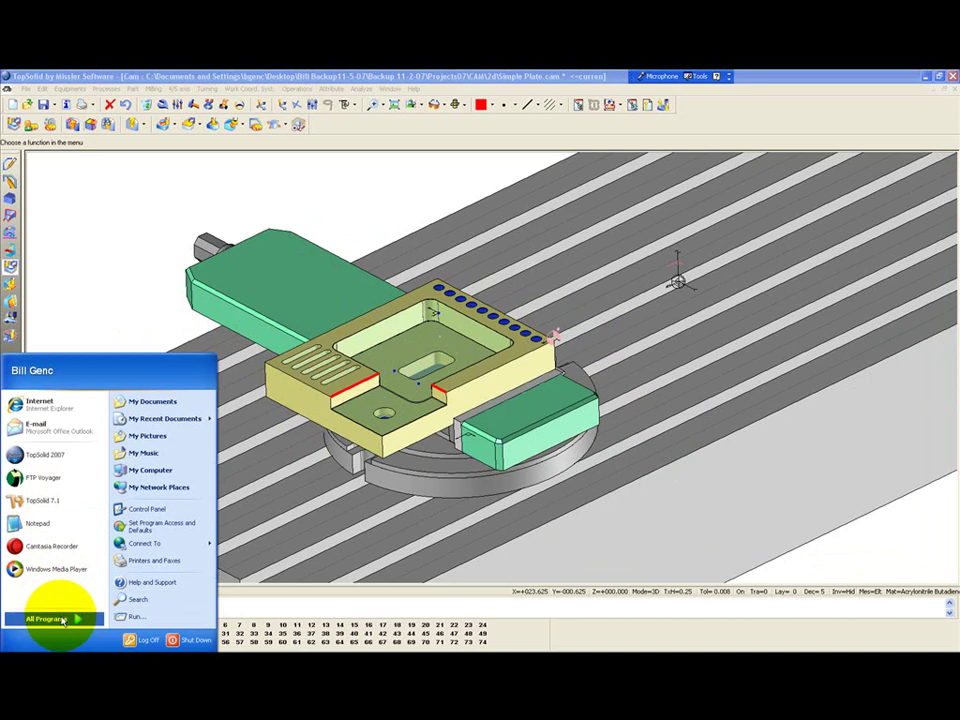
Step: Launch TopTool from the TopSolid 2007 programs, start its session, and move its window clear for use
{"action": "mouse_move", "coordinate": [154, 496]}
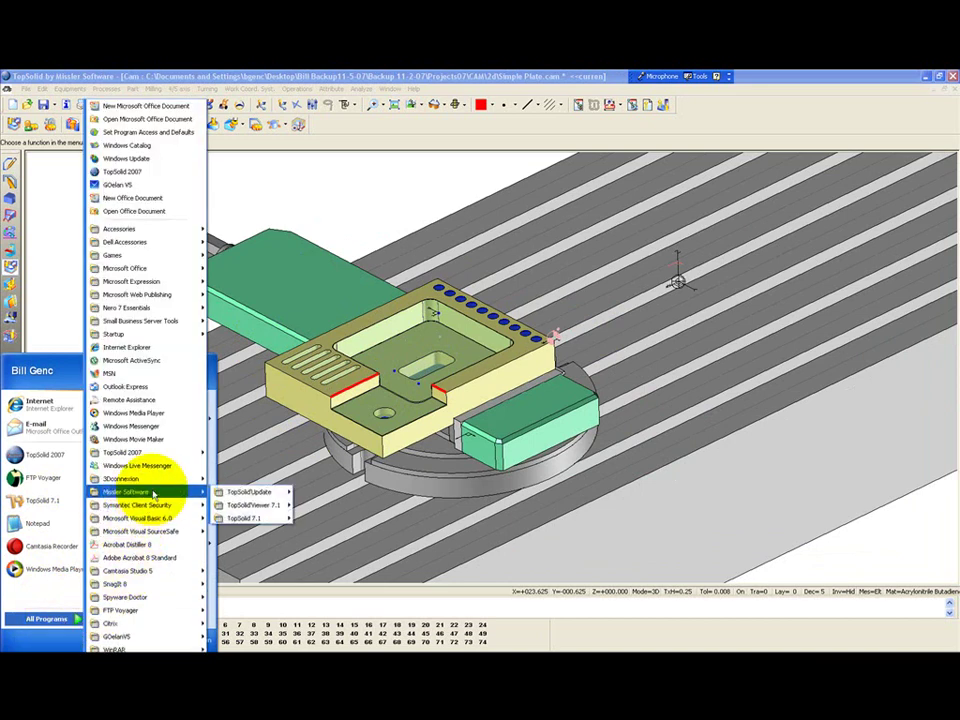
{"action": "mouse_move", "coordinate": [180, 452]}
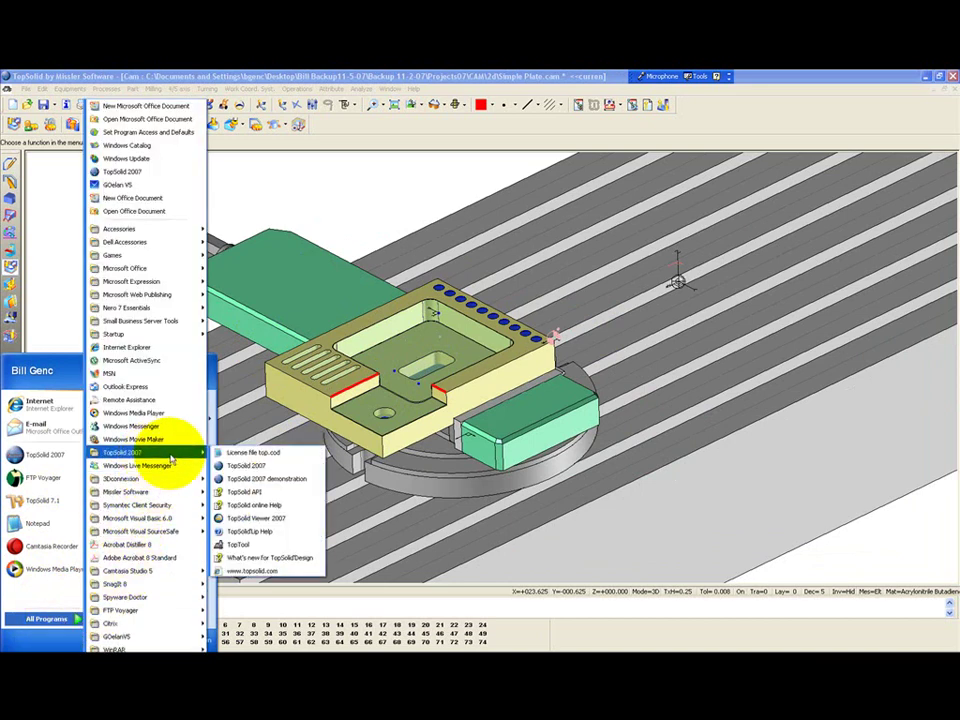
{"action": "left_click", "coordinate": [272, 544]}
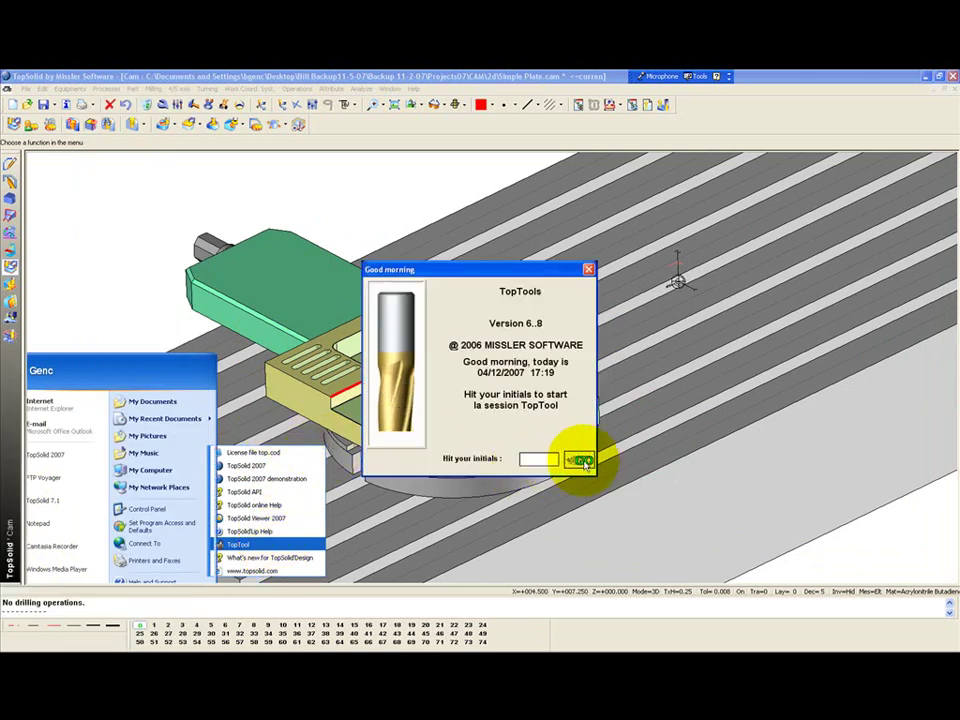
{"action": "left_click", "coordinate": [583, 460]}
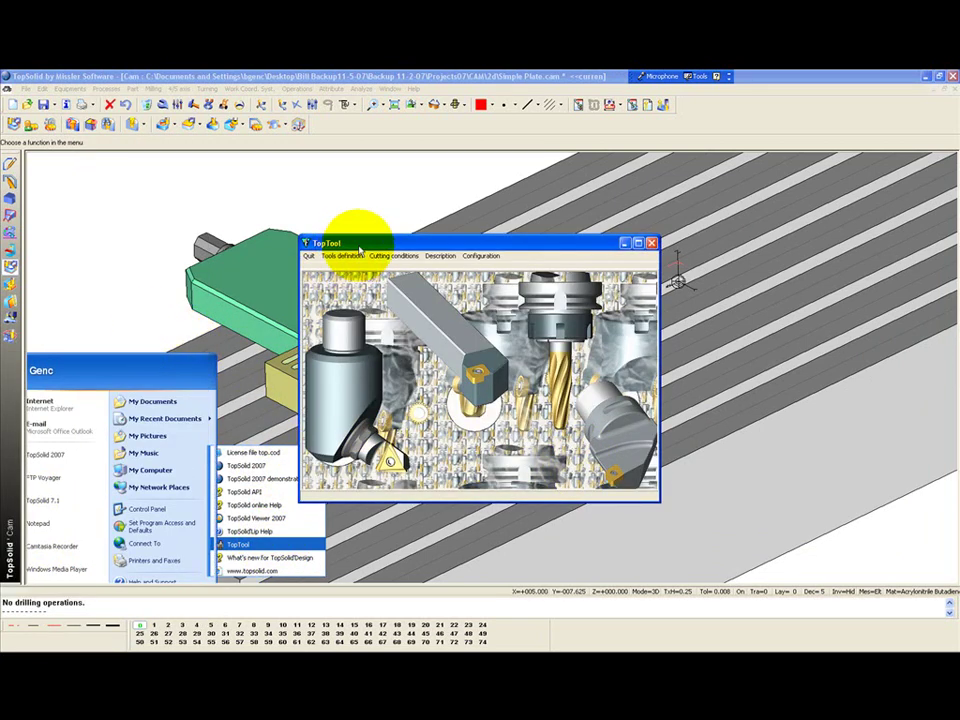
{"action": "left_click_drag", "start_coordinate": [364, 243], "coordinate": [294, 246]}
{"action": "left_click", "coordinate": [683, 404]}
{"action": "scroll", "coordinate": [645, 448], "scroll_direction": "down", "scroll_amount": 2}
{"action": "scroll", "coordinate": [645, 448], "scroll_direction": "up", "scroll_amount": 2}
{"action": "left_click", "coordinate": [388, 660]}
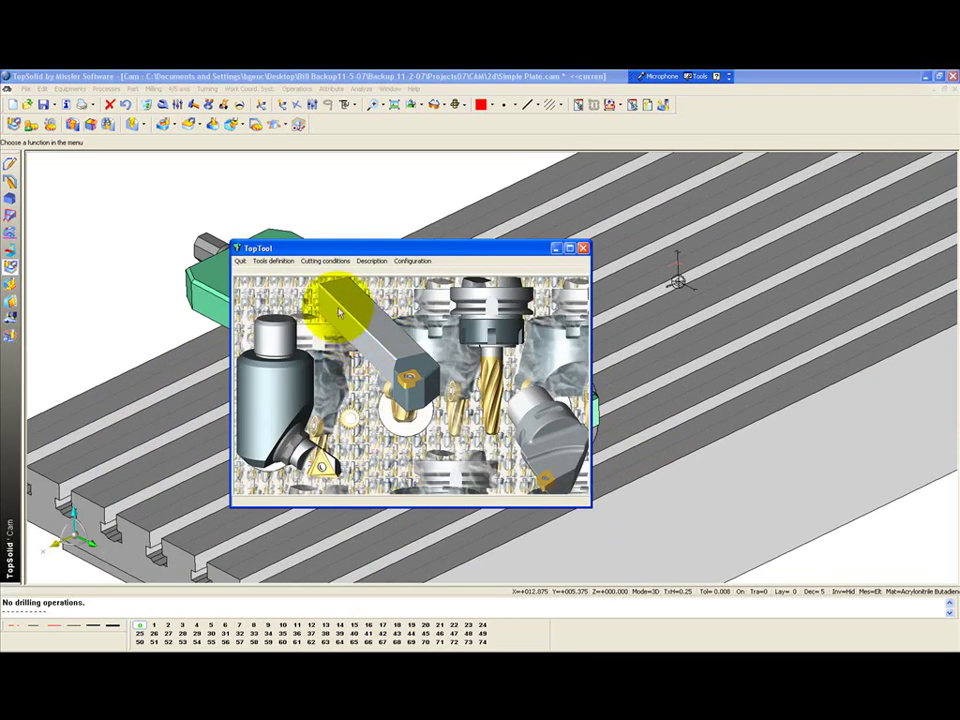
Step: Open the workshop components catalogue for the "Database for Missler" workshop
{"action": "left_click", "coordinate": [370, 261]}
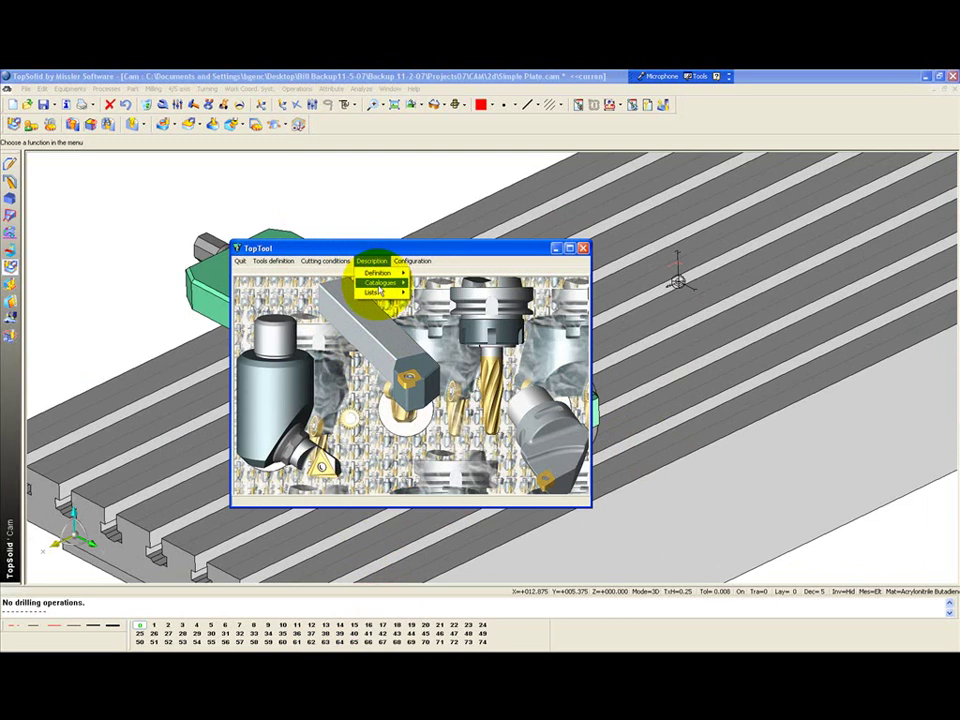
{"action": "mouse_move", "coordinate": [385, 283]}
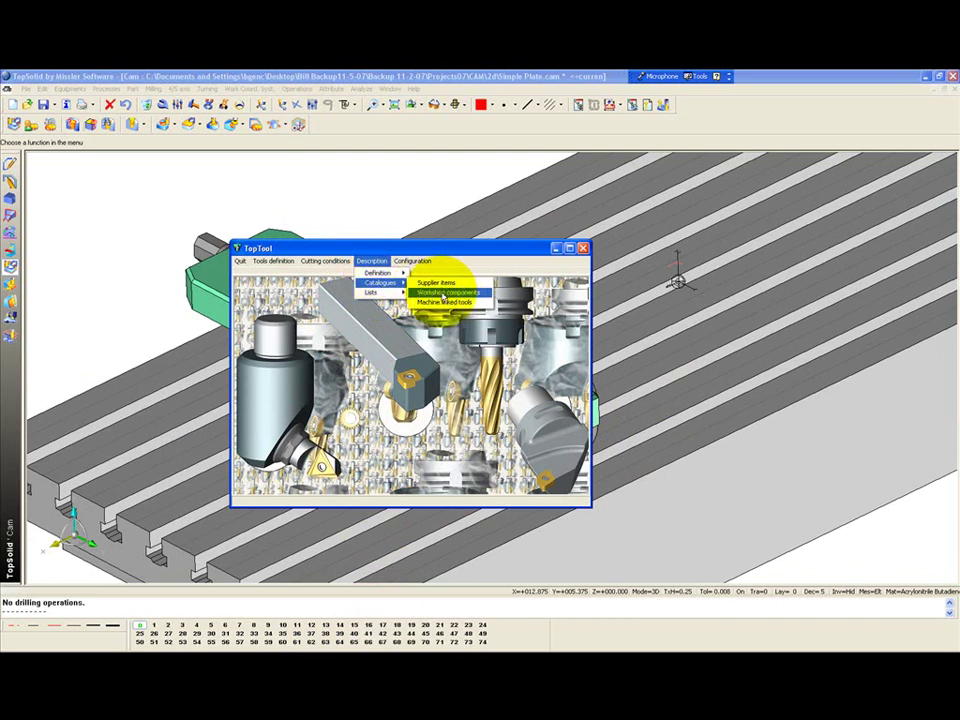
{"action": "left_click", "coordinate": [455, 297]}
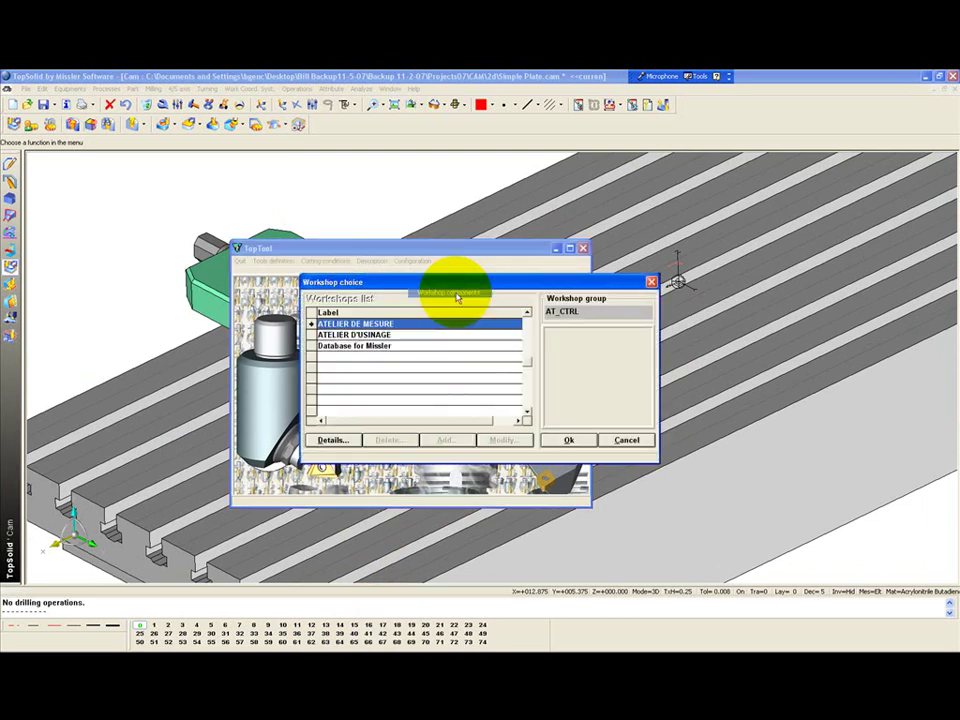
{"action": "left_click", "coordinate": [377, 346]}
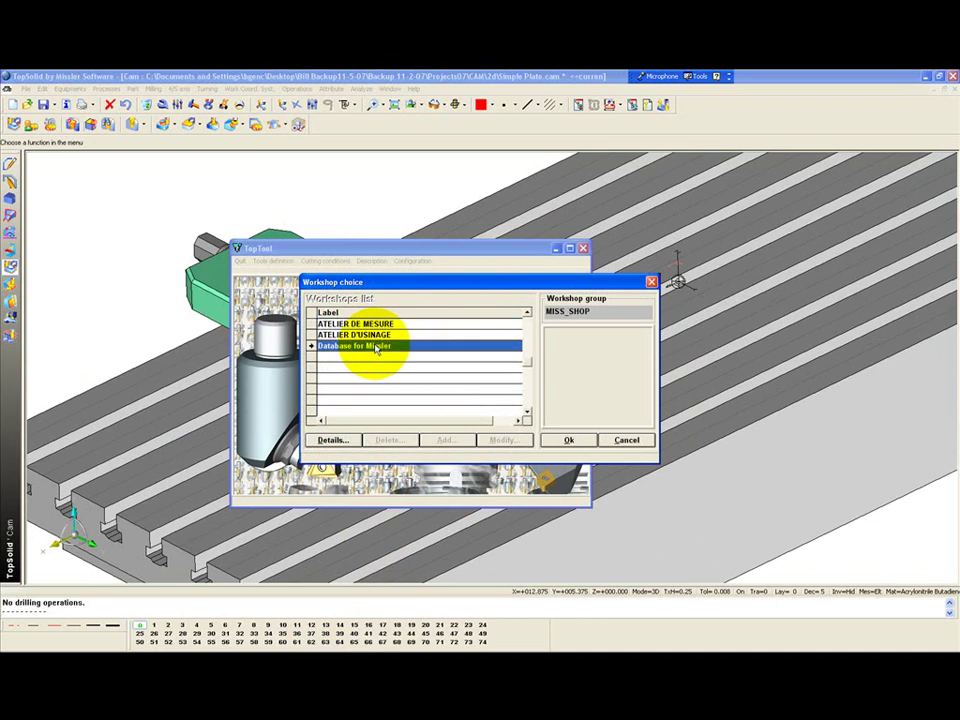
{"action": "left_click", "coordinate": [562, 440]}
Step: Choose the MILL TOOL family and list the components of type RADIUSED MILL
{"action": "left_click", "coordinate": [329, 253]}
{"action": "left_click", "coordinate": [336, 271]}
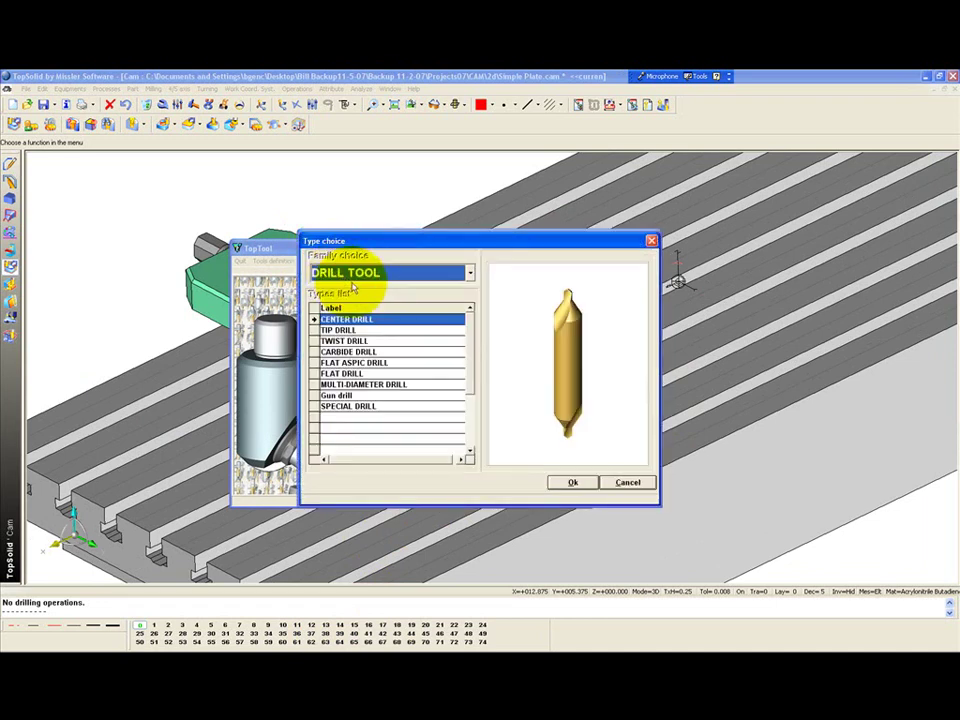
{"action": "left_click", "coordinate": [350, 273]}
{"action": "left_click", "coordinate": [343, 306]}
{"action": "left_click", "coordinate": [352, 396]}
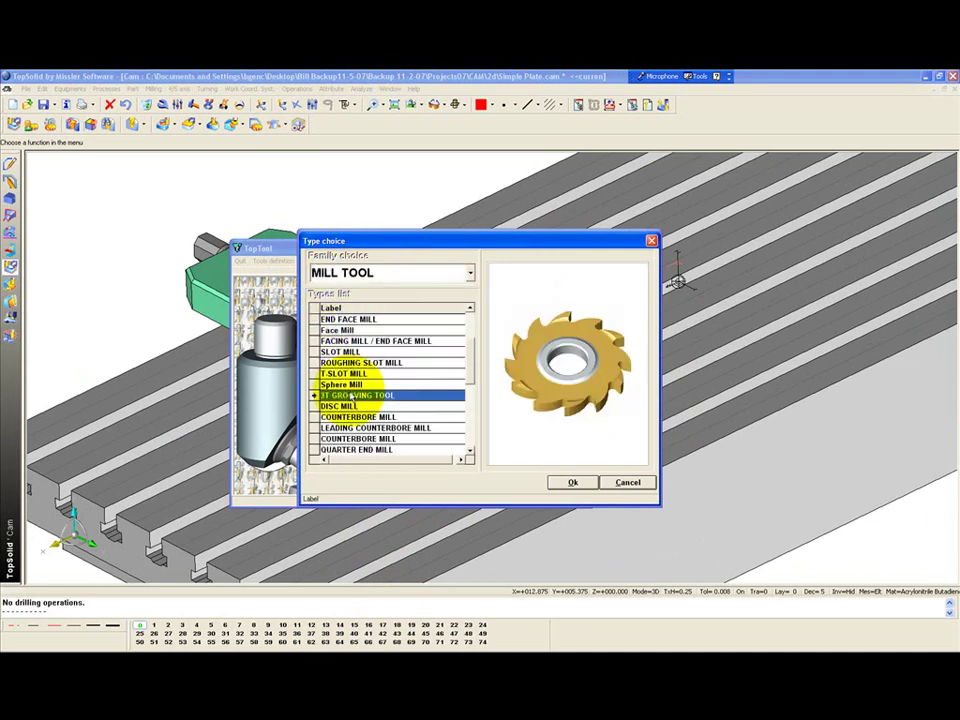
{"action": "scroll", "coordinate": [370, 434], "scroll_direction": "down", "scroll_amount": 5}
{"action": "left_click", "coordinate": [364, 418]}
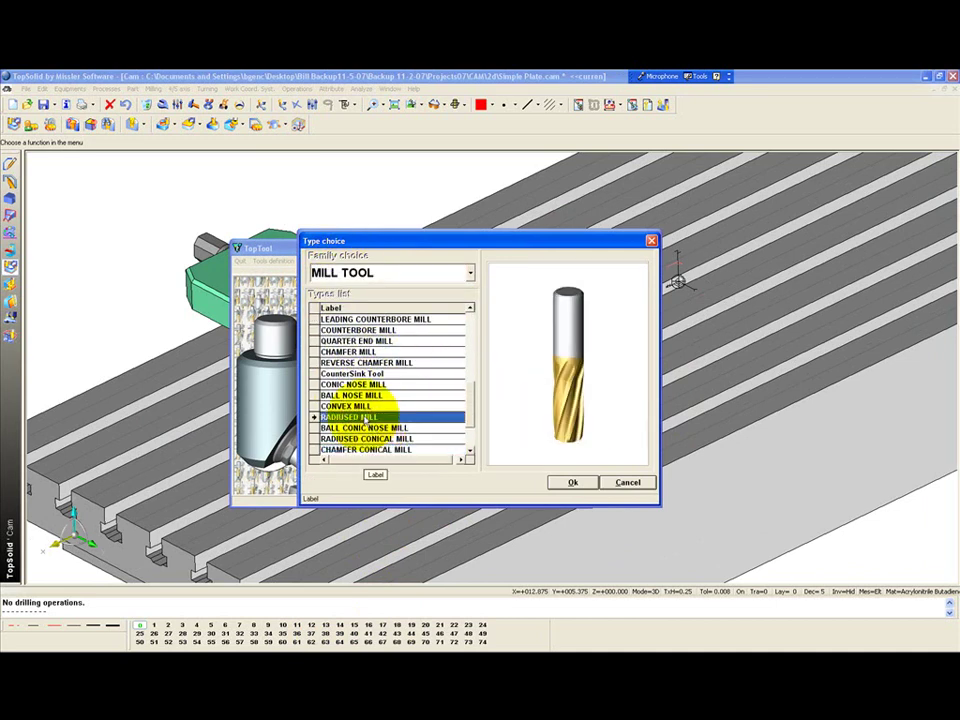
{"action": "left_click", "coordinate": [573, 482]}
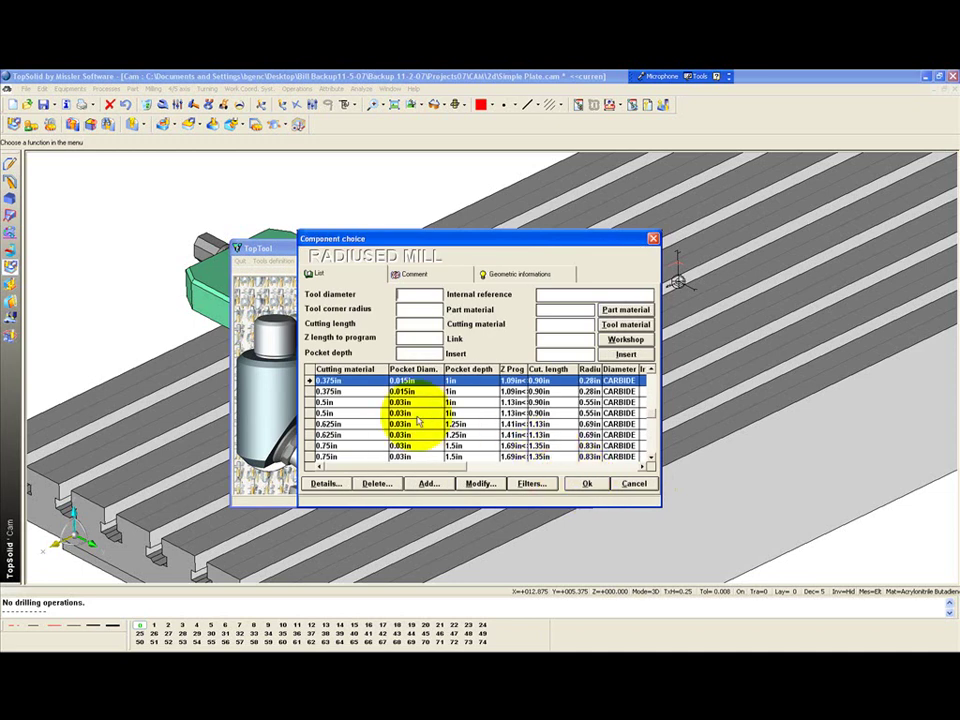
{"action": "left_click", "coordinate": [353, 413]}
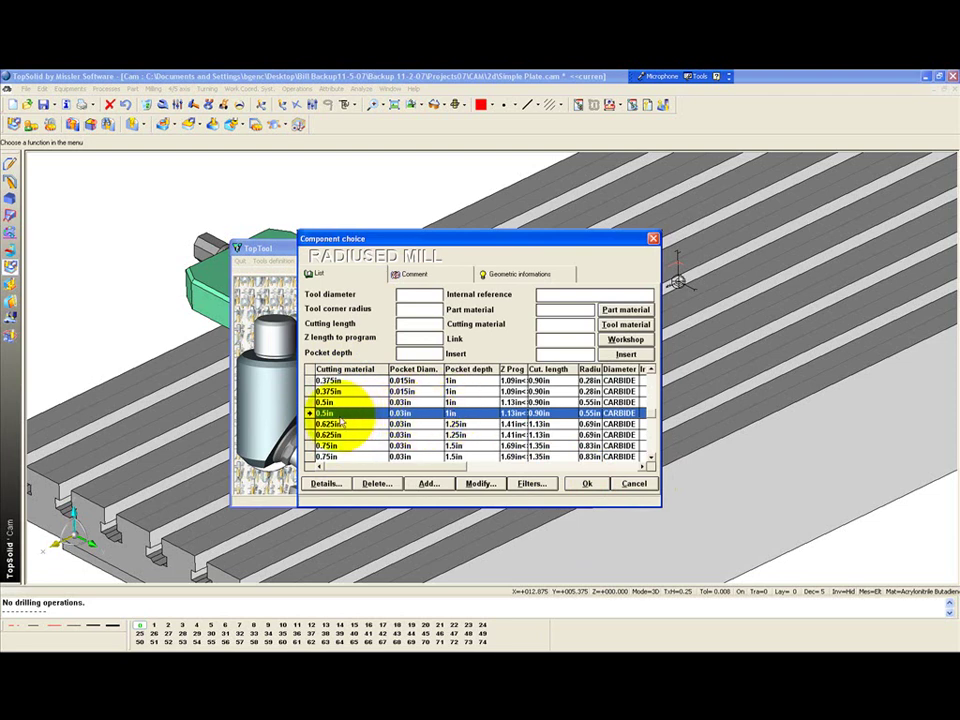
{"action": "left_click", "coordinate": [427, 483]}
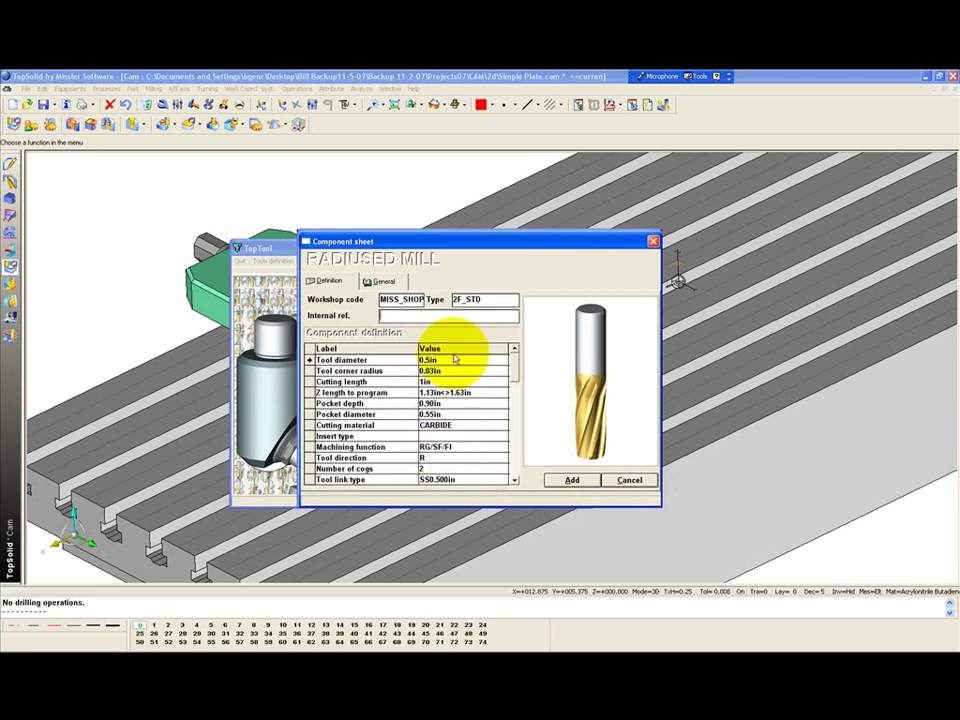
{"action": "double_click", "coordinate": [465, 299]}
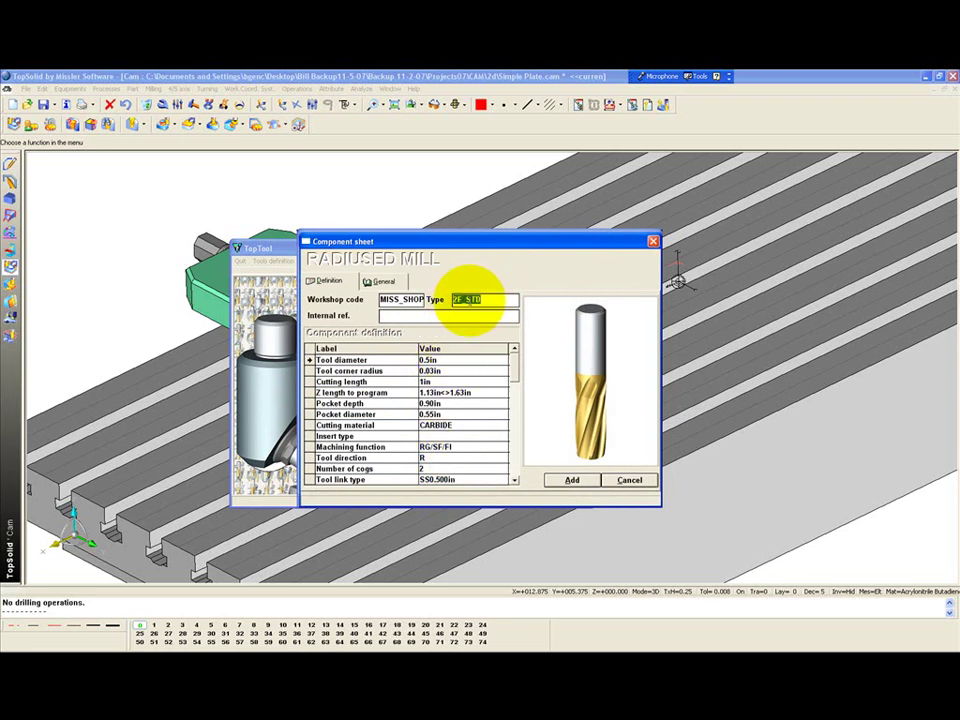
{"action": "left_click", "coordinate": [624, 478]}
{"action": "left_click", "coordinate": [418, 274]}
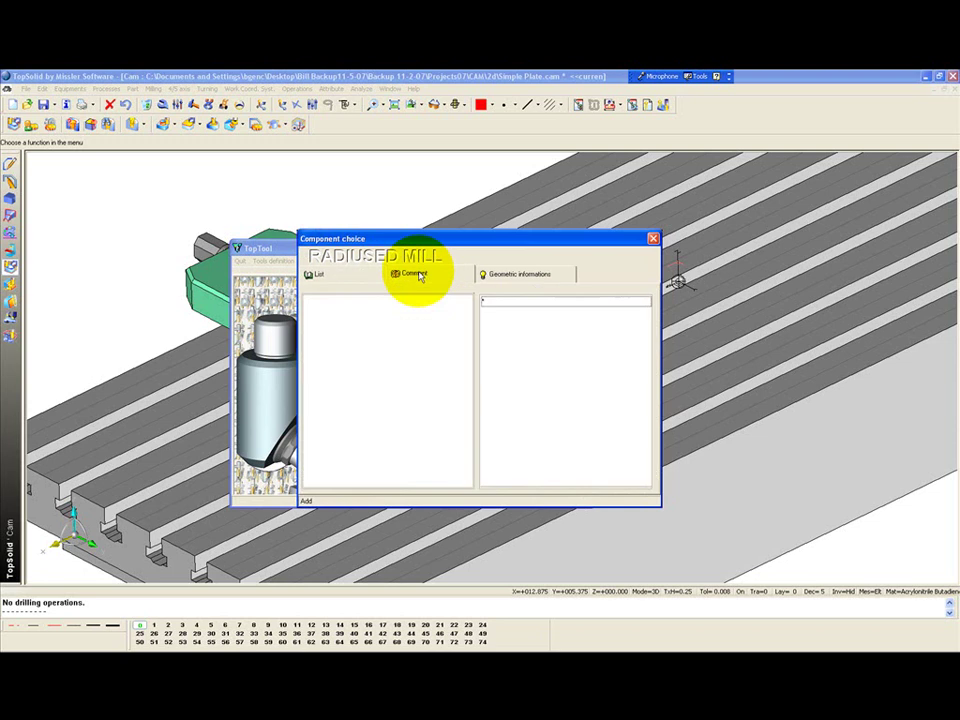
{"action": "left_click", "coordinate": [366, 272]}
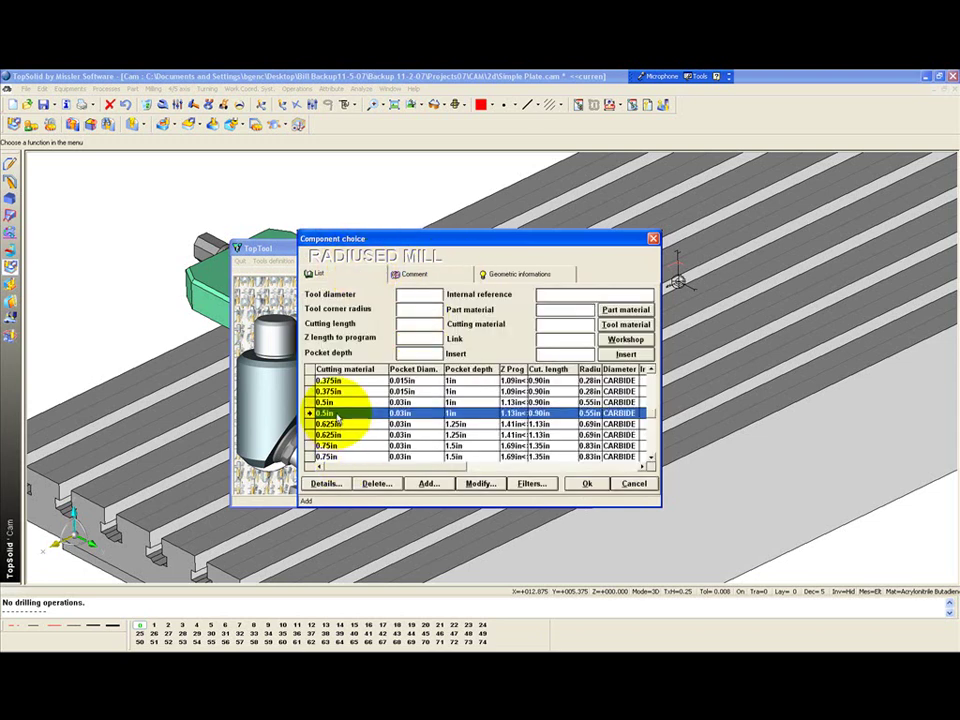
Step: Start a new component from the second 0.5 in radiused mill, with type 4F_STD and internal reference "0.500 x .0625R Bull Nose"
{"action": "double_click", "coordinate": [338, 413]}
{"action": "left_click", "coordinate": [624, 478]}
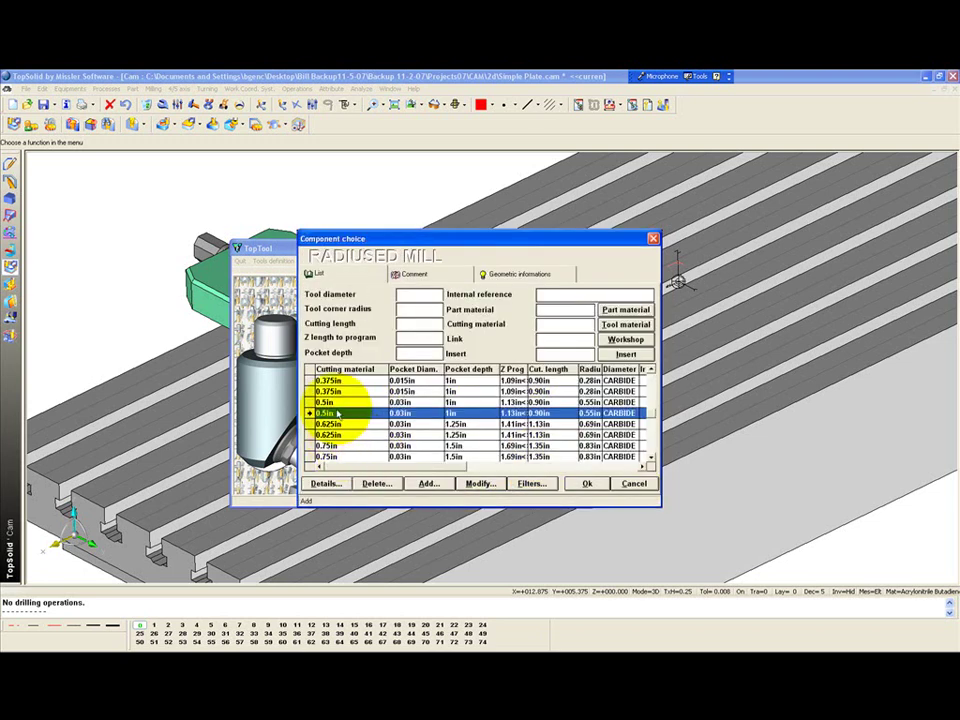
{"action": "left_click", "coordinate": [428, 483]}
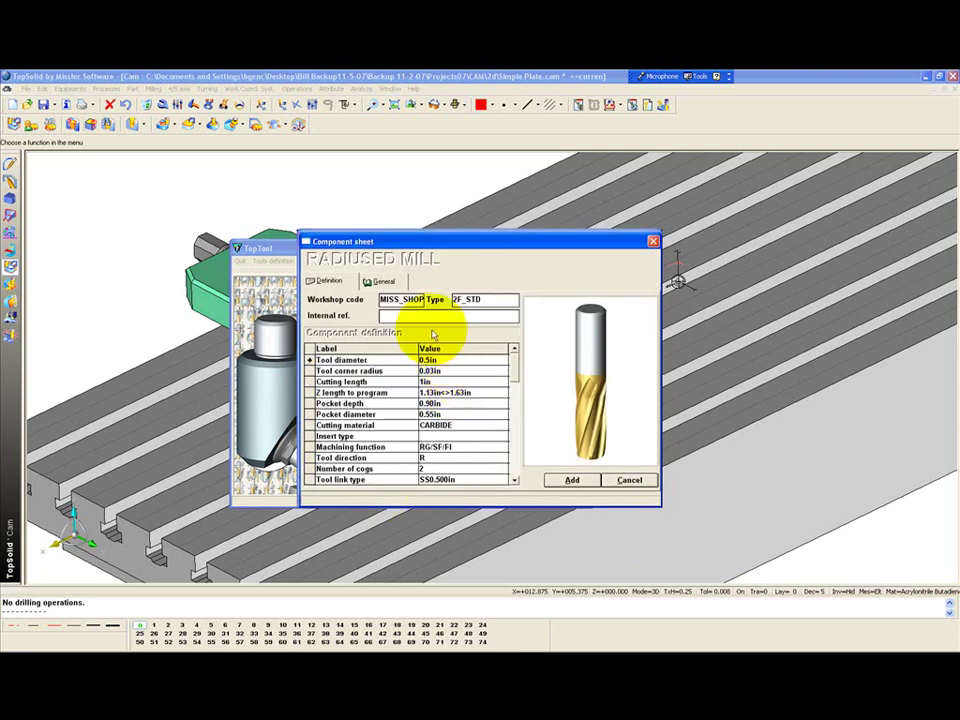
{"action": "left_click", "coordinate": [458, 299]}
{"action": "left_click_drag", "start_coordinate": [459, 299], "coordinate": [455, 300]}
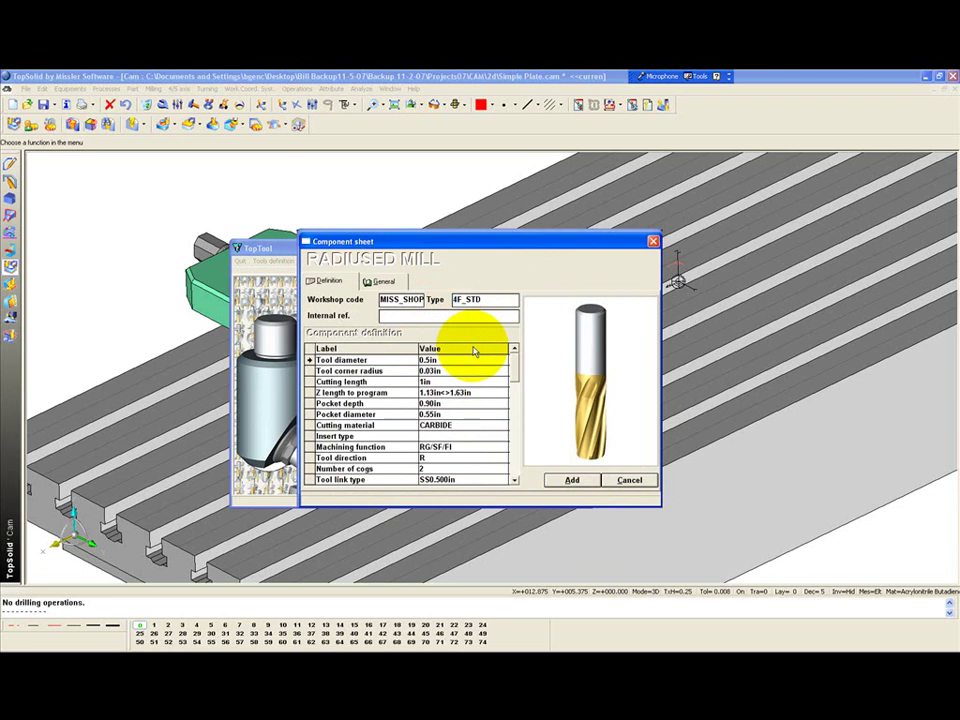
{"action": "left_click", "coordinate": [393, 316]}
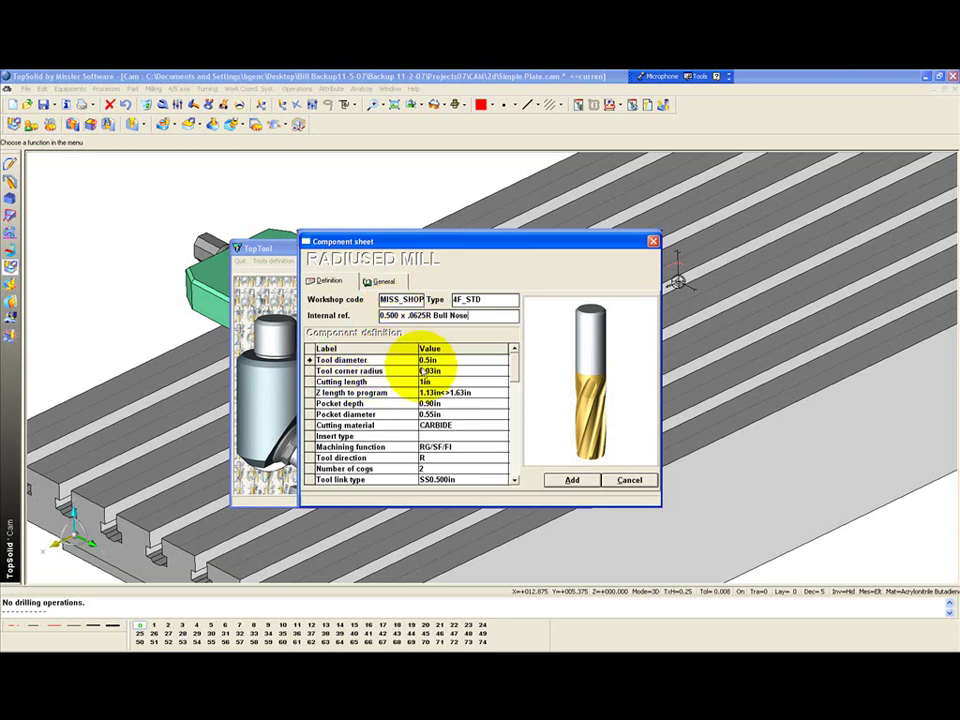
Step: Set the new mill's tool corner radius to 0.0625 in
{"action": "left_click", "coordinate": [466, 370]}
{"action": "type", "text": ".0625"}
{"action": "key", "text": "Return"}
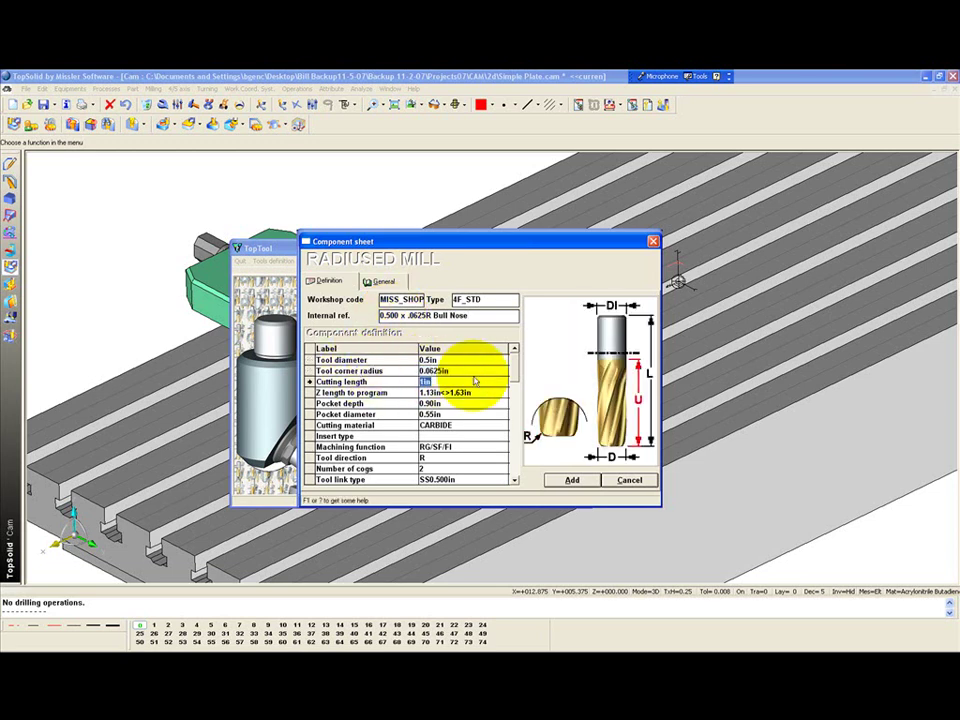
Step: Set the mill's cutting length to 1.5 in and its Z length to program to 1.625in<>2.5in
{"action": "type", "text": "1.5"}
{"action": "key", "text": "Return"}
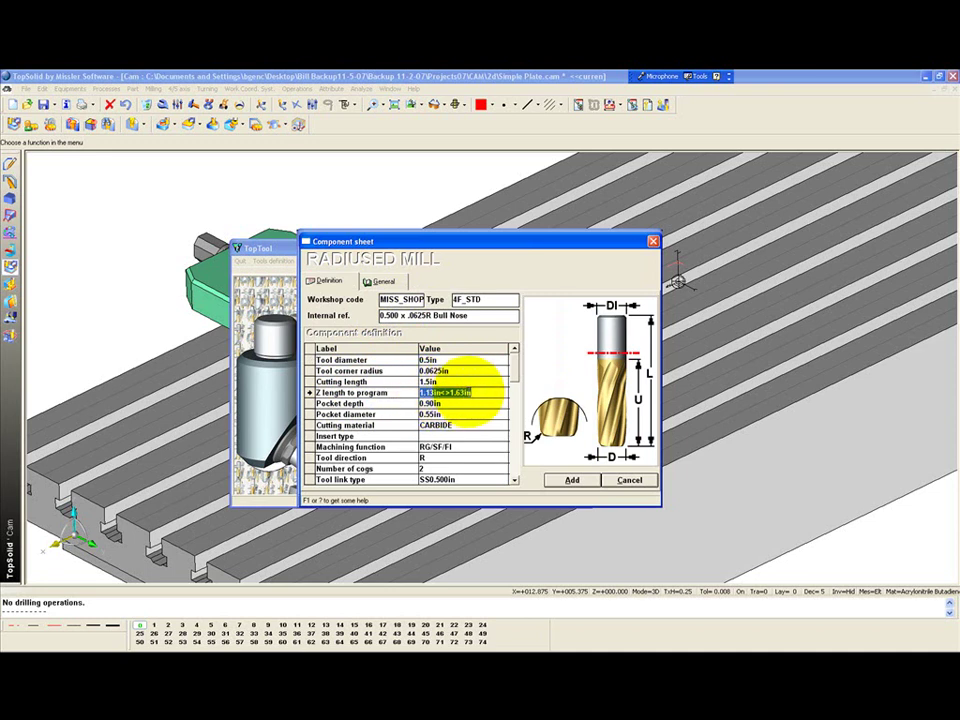
{"action": "left_click", "coordinate": [428, 392]}
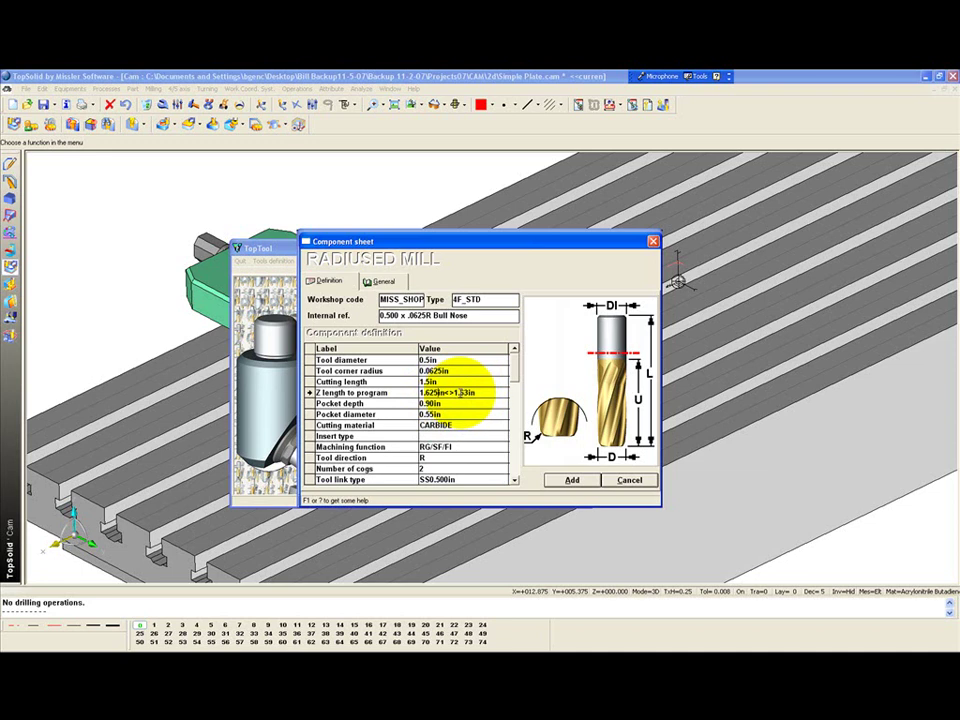
{"action": "left_click_drag", "start_coordinate": [454, 393], "coordinate": [467, 393]}
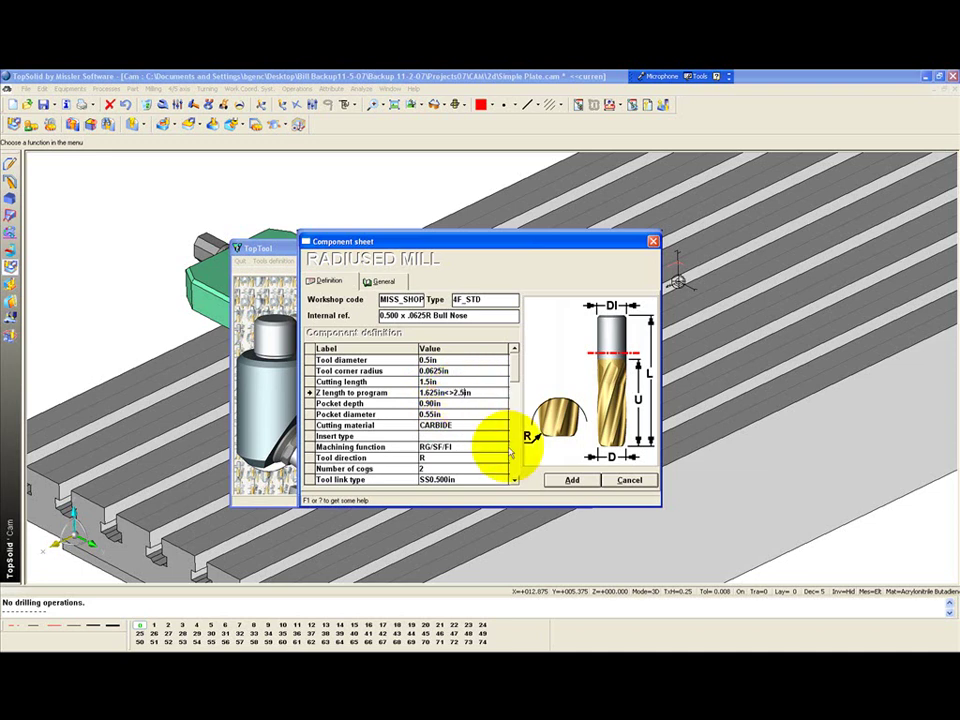
Step: Set the mill's pocket depth to 2.5 in and its pocket diameter to 0.5 in
{"action": "left_click", "coordinate": [428, 403]}
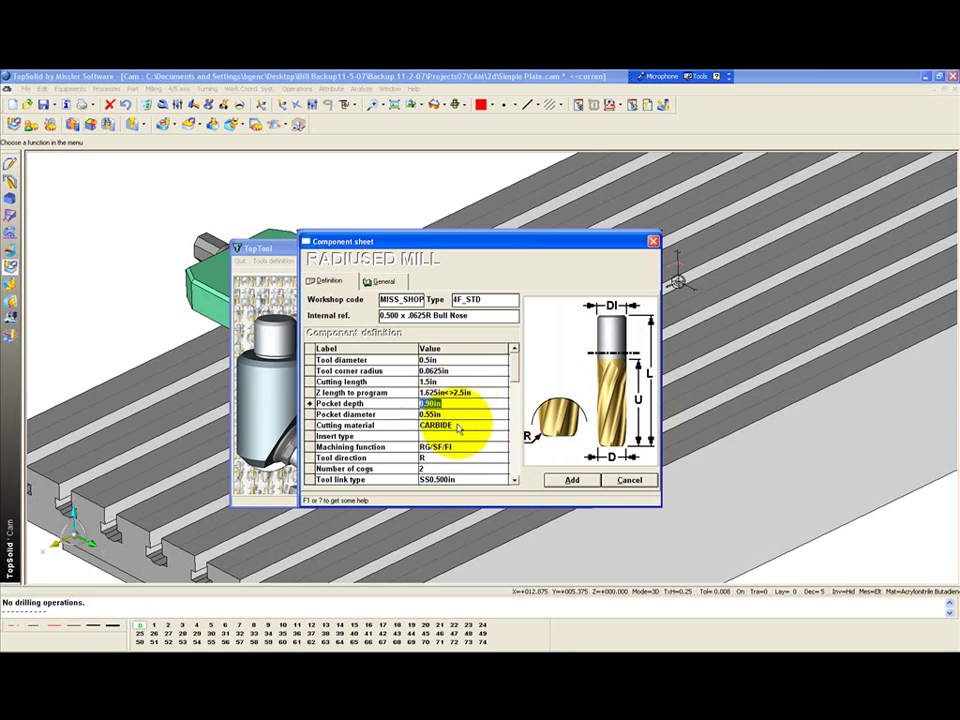
{"action": "key", "text": "Return"}
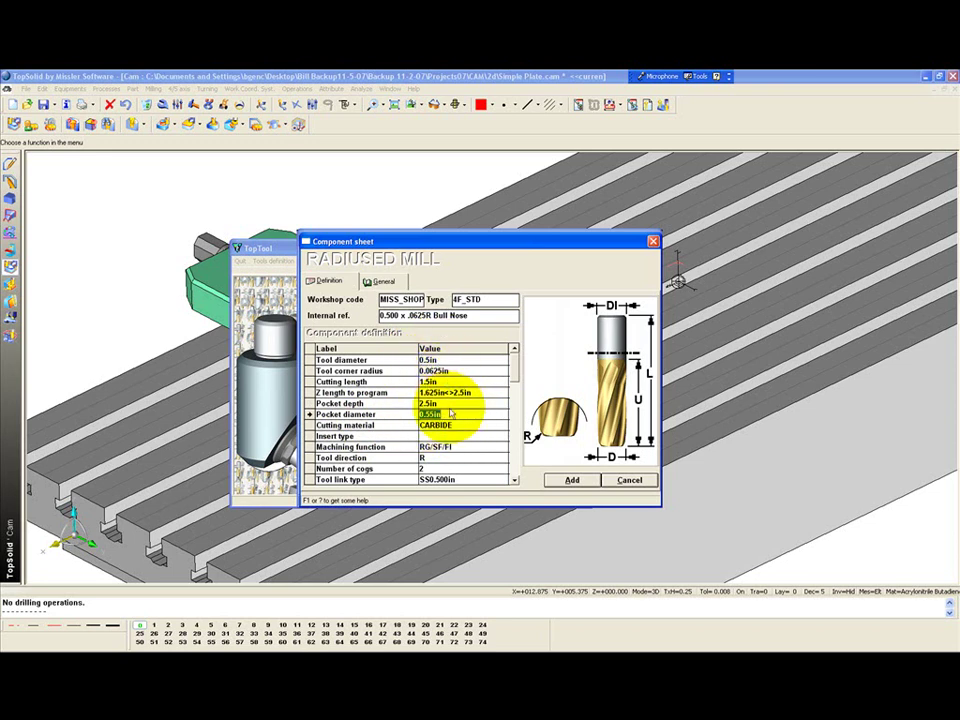
{"action": "left_click", "coordinate": [462, 424]}
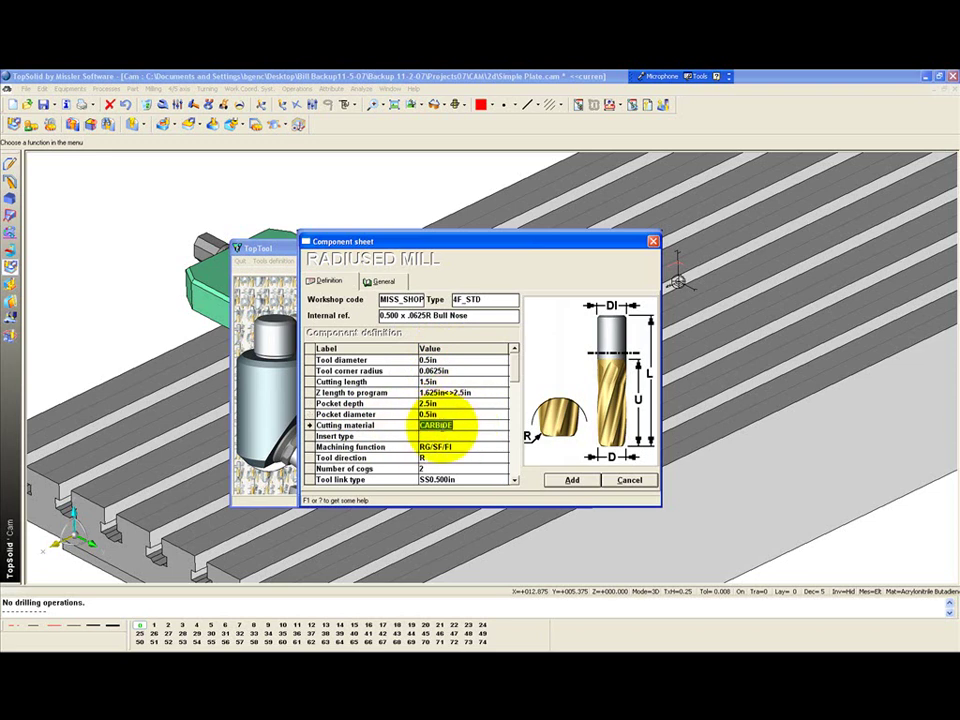
Step: Assign Carbide as the mill's cutting material from the tool materials list
{"action": "left_click", "coordinate": [437, 425]}
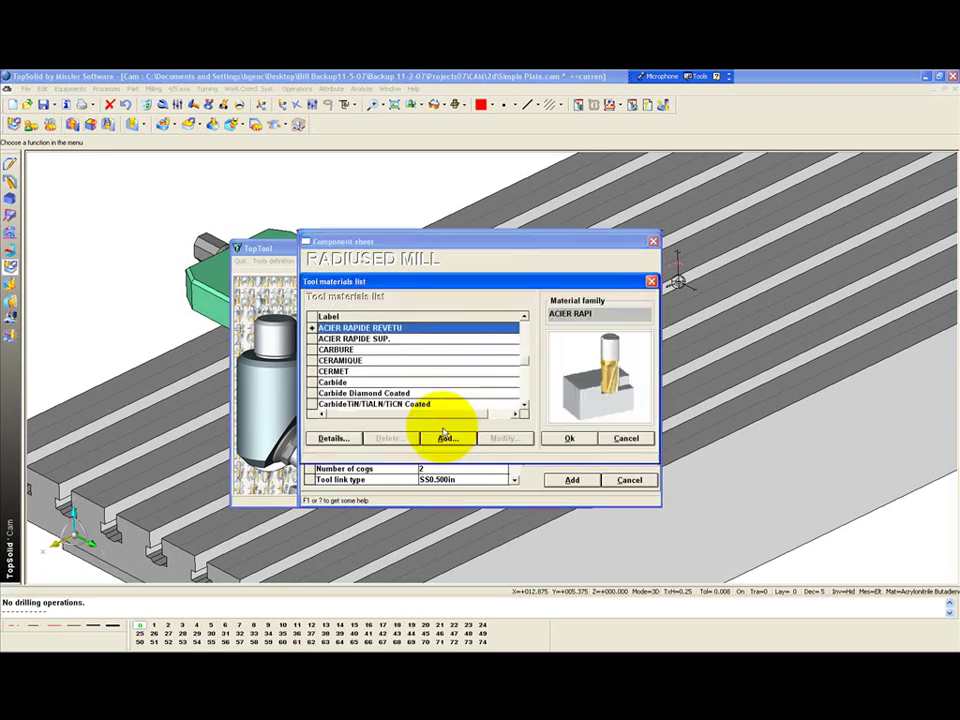
{"action": "left_click", "coordinate": [367, 383]}
{"action": "left_click", "coordinate": [564, 438]}
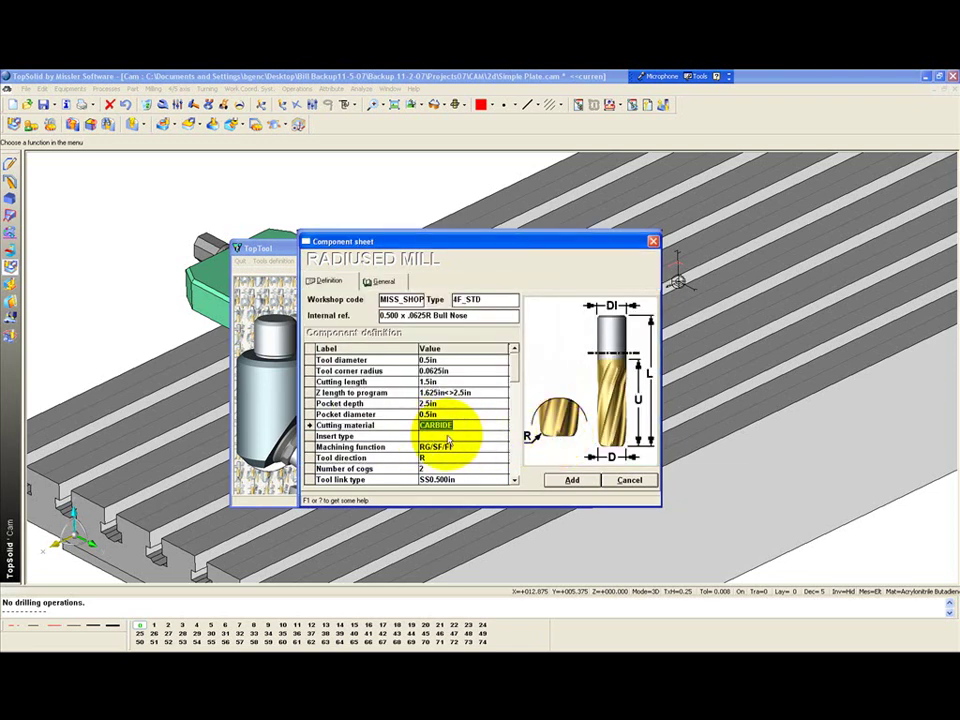
Step: Set the mill's machining function to RG/SF/FI for roughing, semi-finishing and finishing
{"action": "left_click", "coordinate": [459, 446]}
{"action": "double_click", "coordinate": [460, 446]}
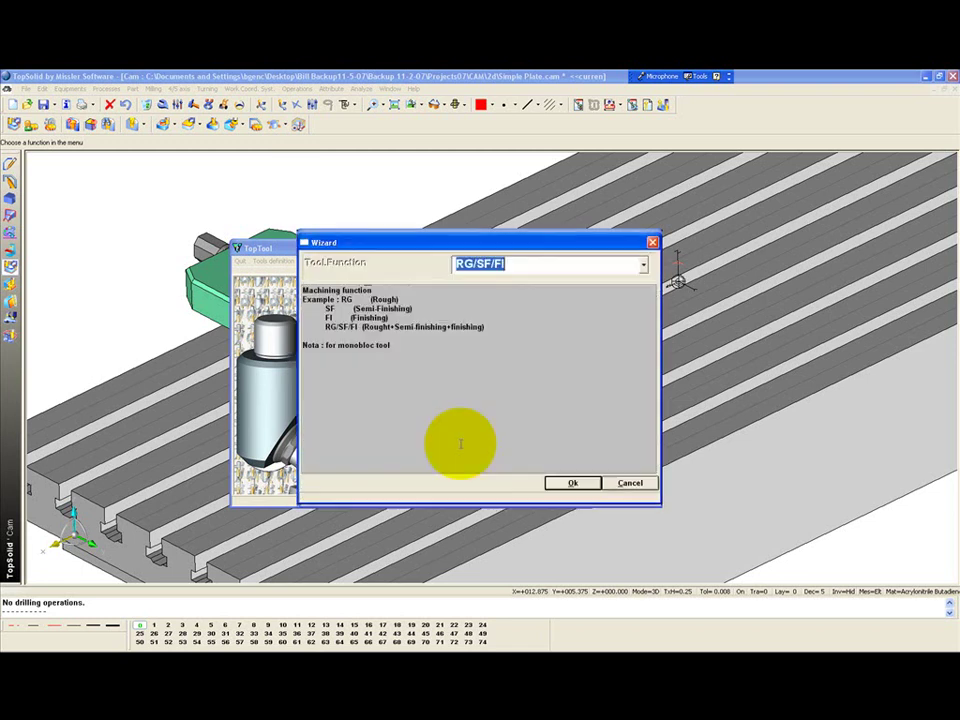
{"action": "left_click", "coordinate": [643, 264]}
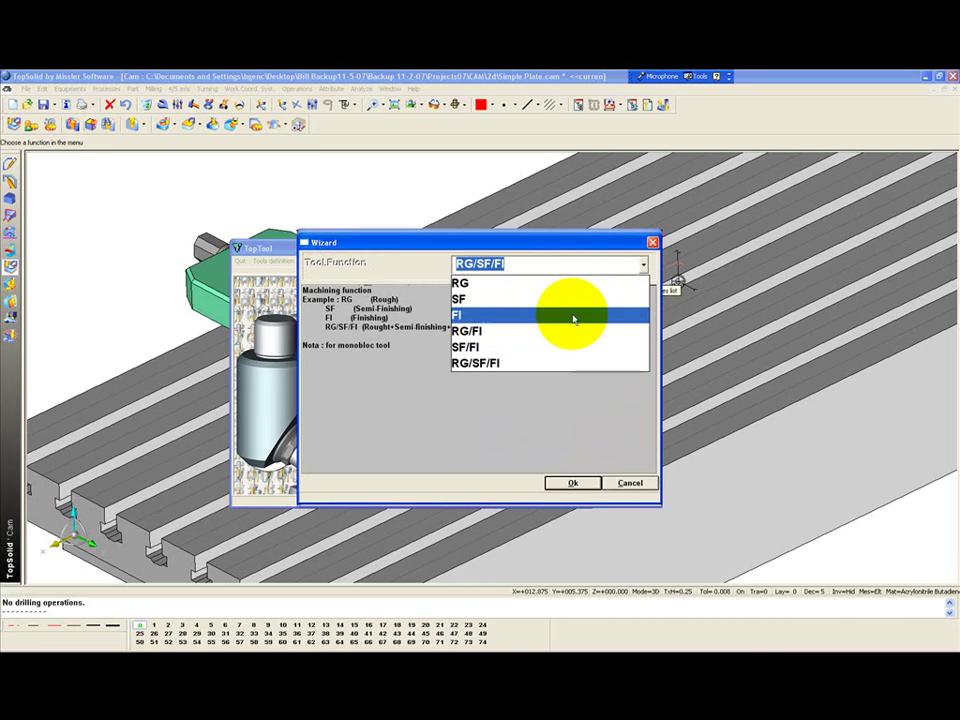
{"action": "left_click", "coordinate": [558, 366]}
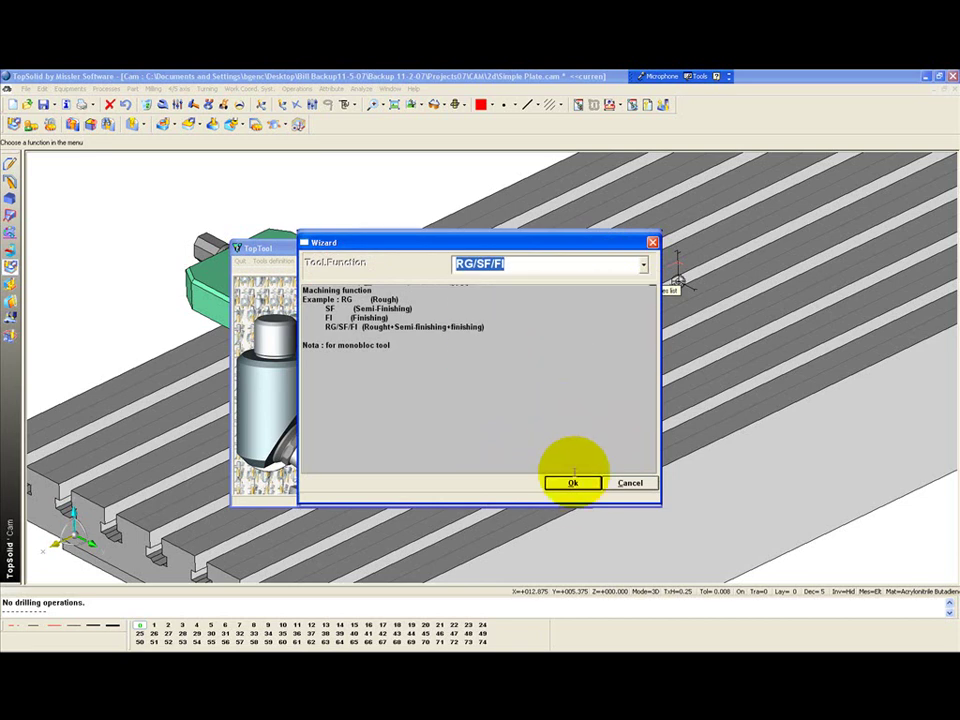
{"action": "left_click", "coordinate": [572, 482]}
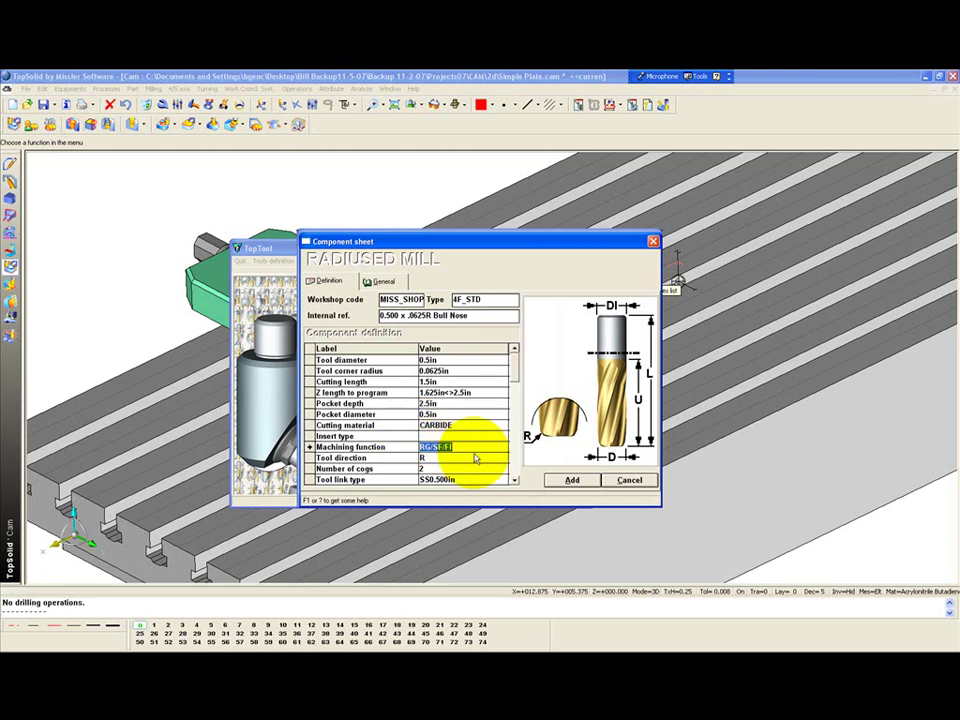
Step: Set the mill's number of cogs to 4 and its tool-to-shank length to 1.0 in
{"action": "left_click", "coordinate": [424, 468]}
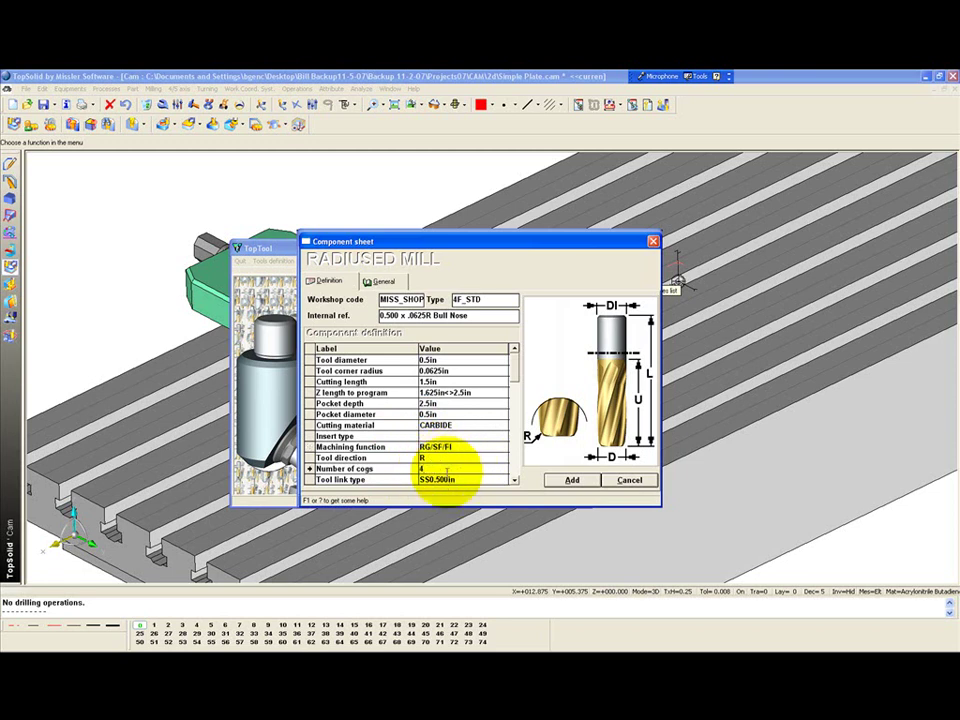
{"action": "left_click", "coordinate": [440, 480]}
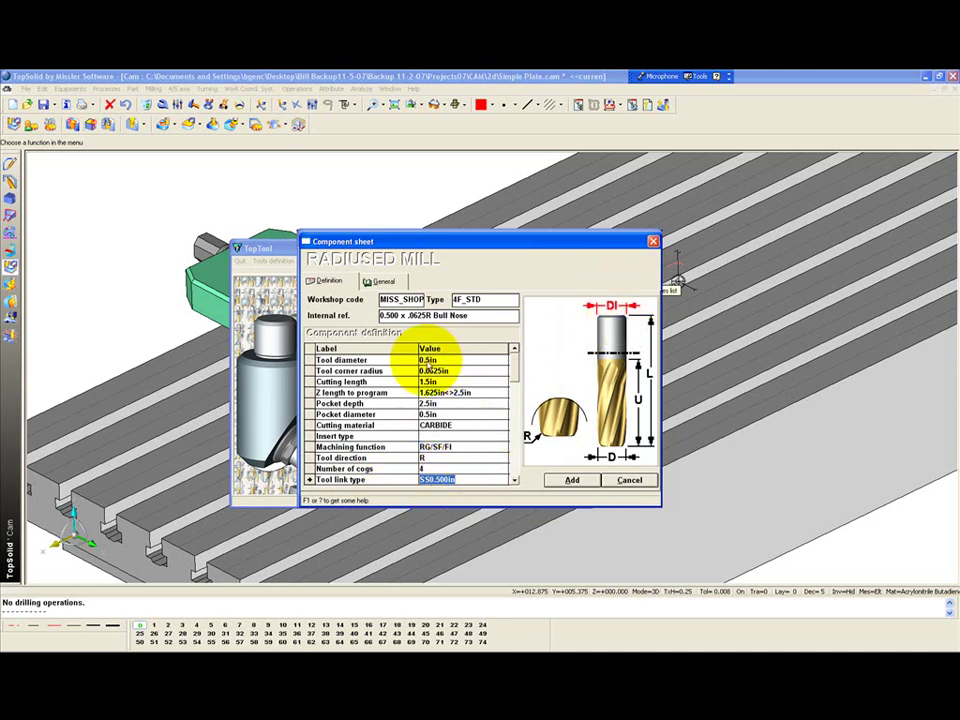
{"action": "left_click", "coordinate": [514, 480]}
{"action": "left_click", "coordinate": [514, 480]}
{"action": "left_click", "coordinate": [514, 480]}
{"action": "left_click", "coordinate": [514, 480]}
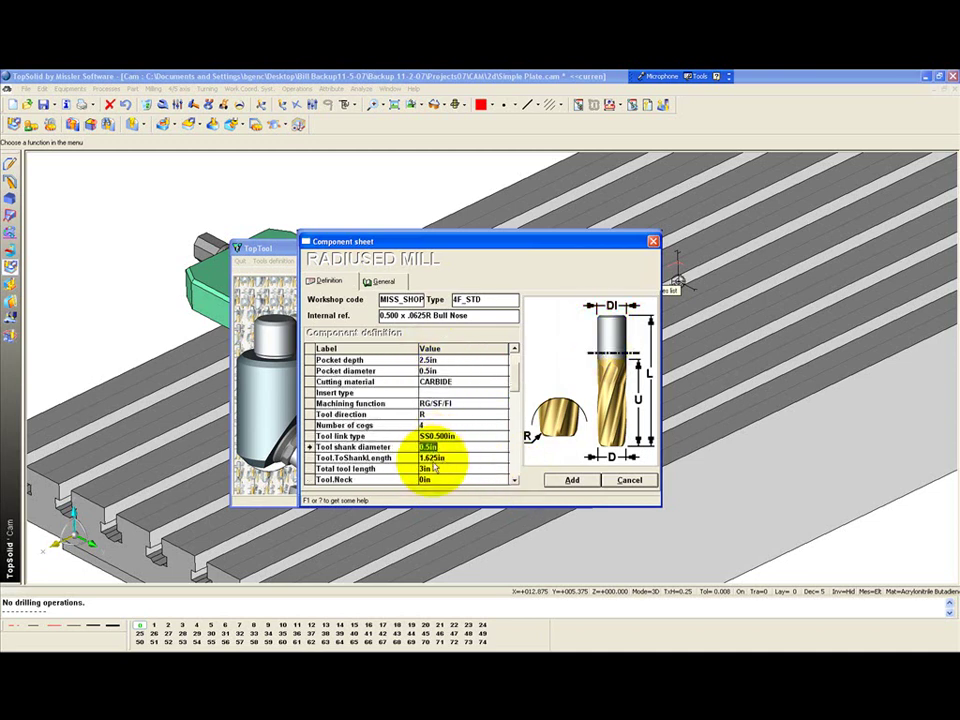
{"action": "left_click", "coordinate": [385, 447]}
{"action": "left_click", "coordinate": [433, 459]}
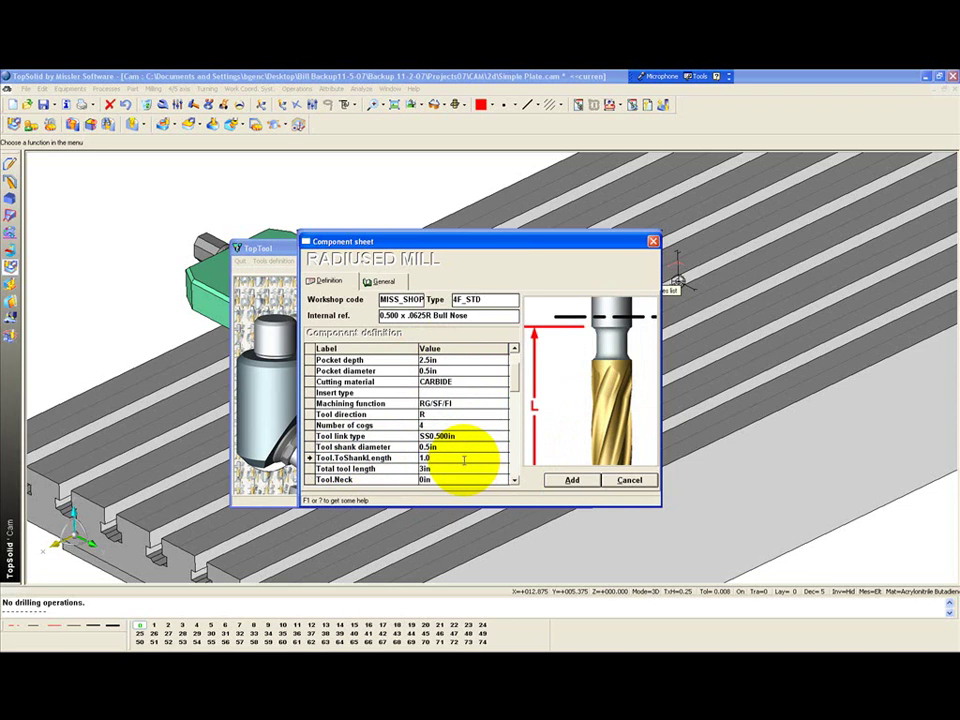
Step: Set the mill's total tool length to 3.5 in and its neck to 0
{"action": "left_click", "coordinate": [445, 468]}
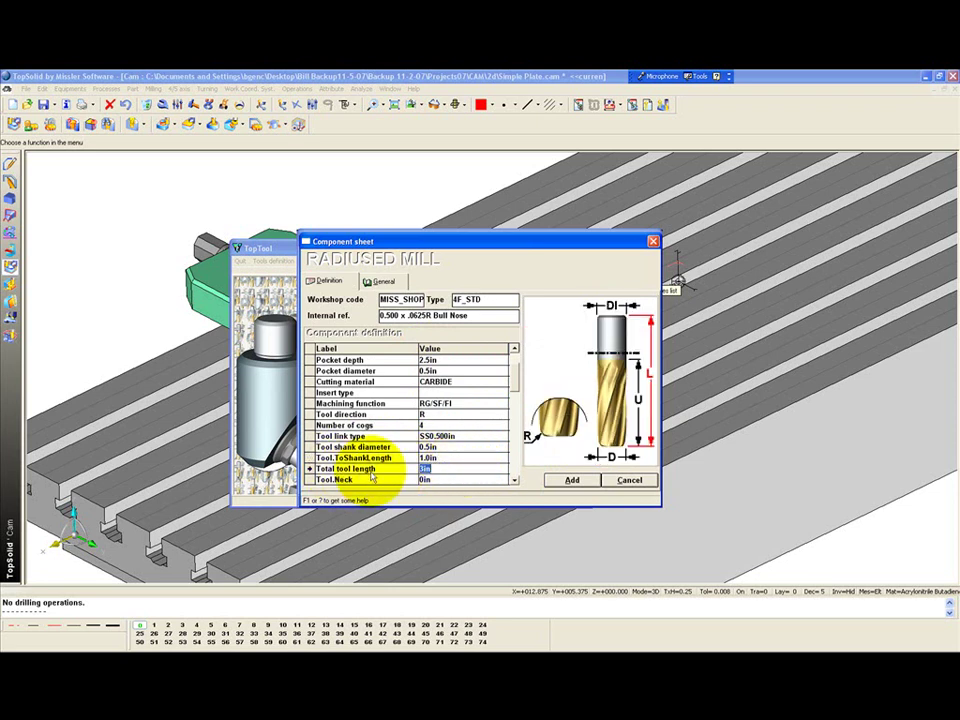
{"action": "scroll", "coordinate": [455, 450], "scroll_direction": "up", "scroll_amount": 2}
{"action": "scroll", "coordinate": [455, 450], "scroll_direction": "down", "scroll_amount": 2}
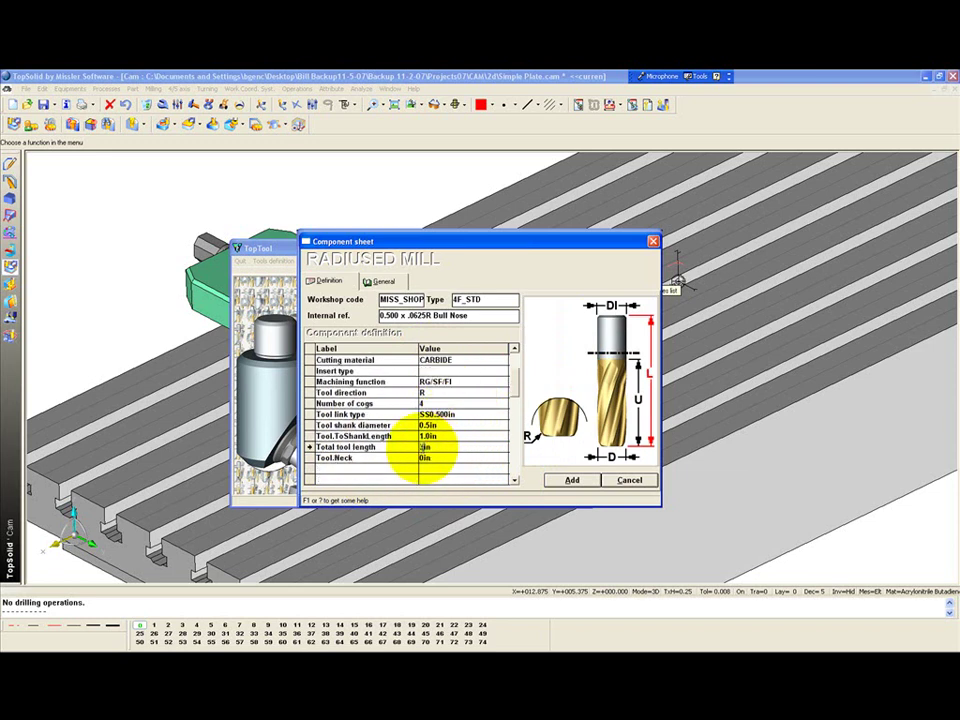
{"action": "left_click", "coordinate": [424, 448]}
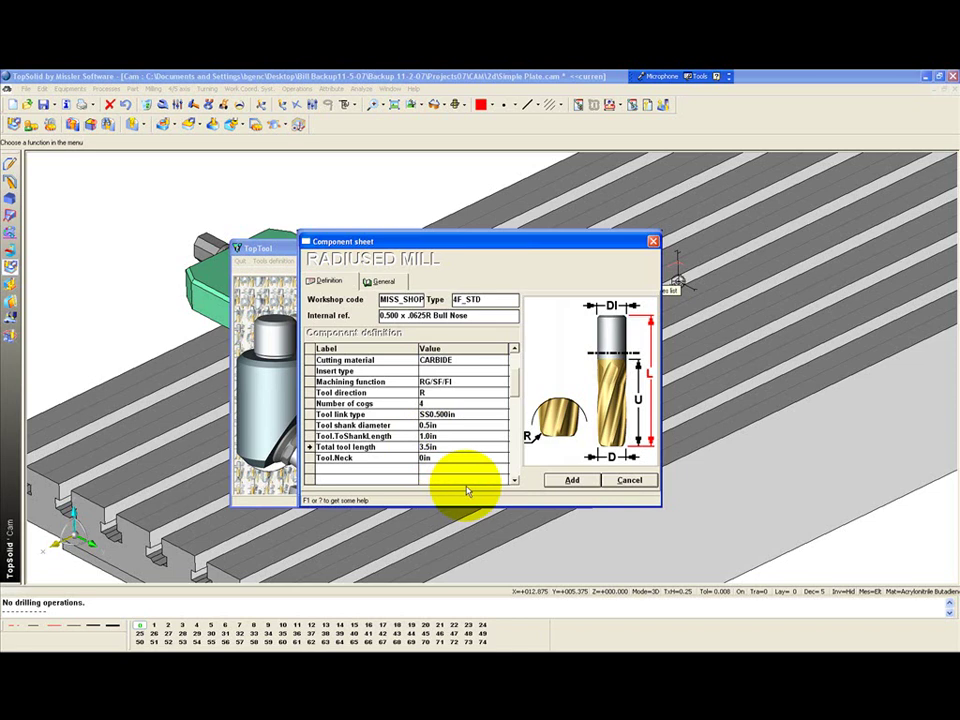
{"action": "left_click", "coordinate": [440, 460]}
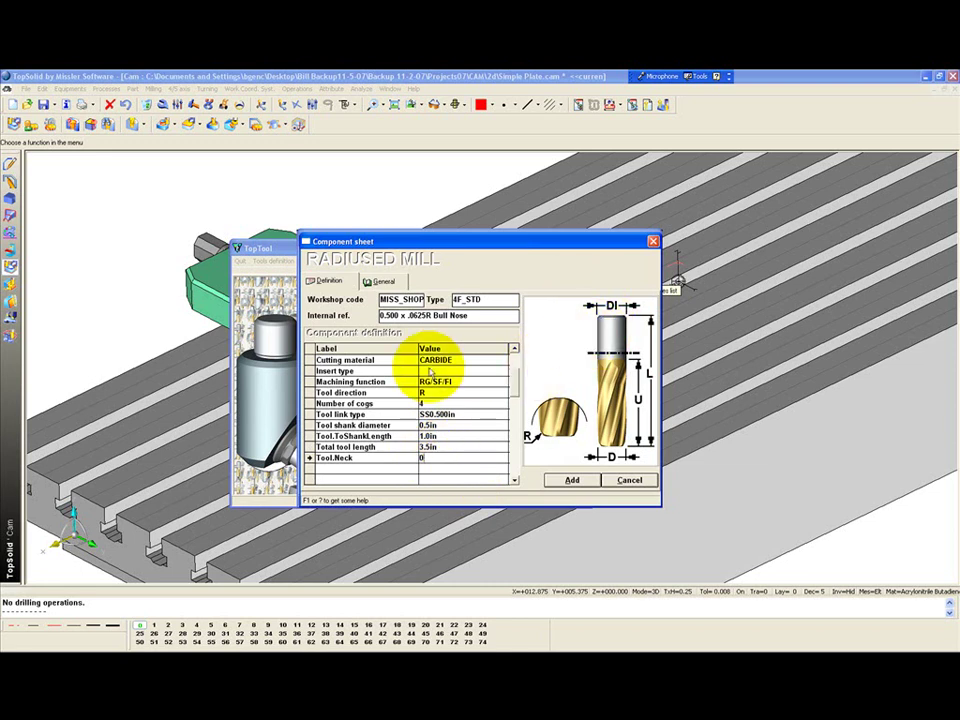
Step: Record the new radiused mill in the component database with index A and accept the component list
{"action": "left_click", "coordinate": [572, 480]}
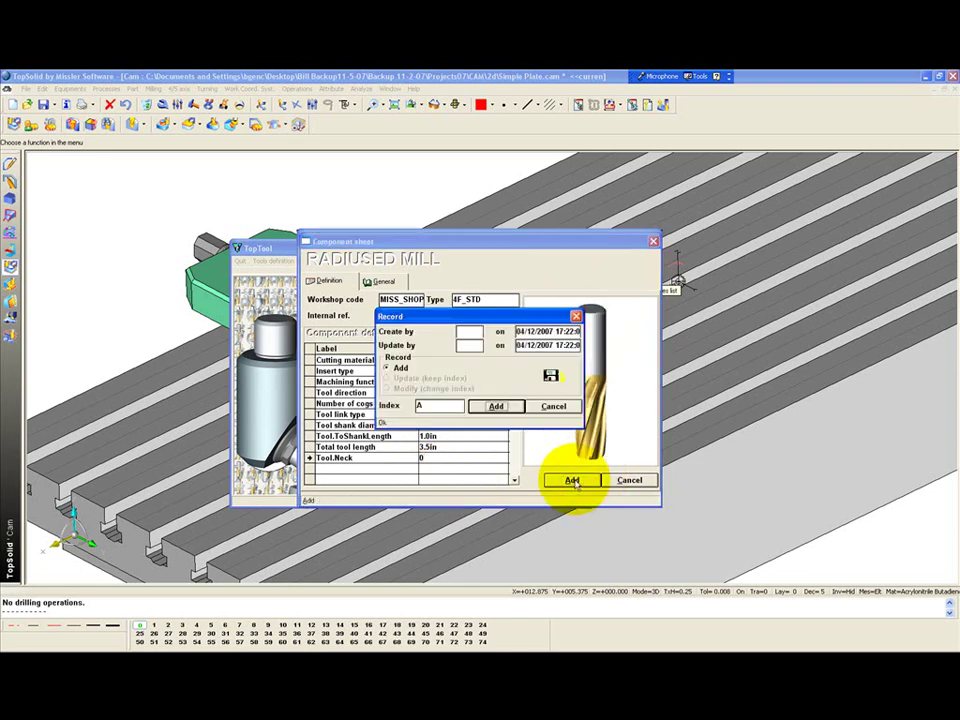
{"action": "left_click", "coordinate": [496, 406]}
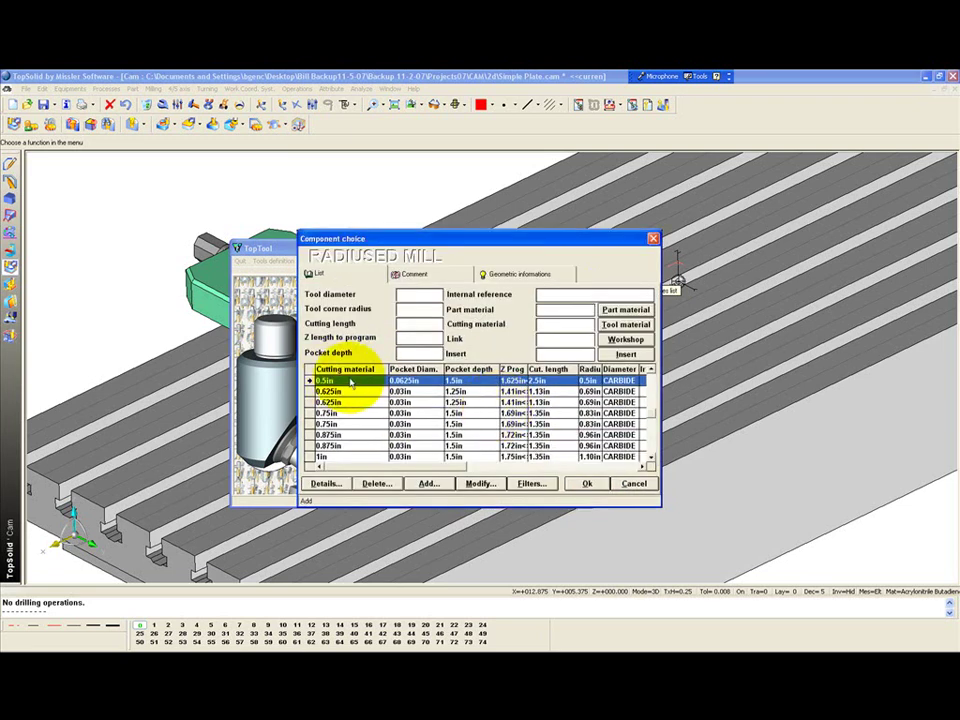
{"action": "left_click", "coordinate": [588, 484]}
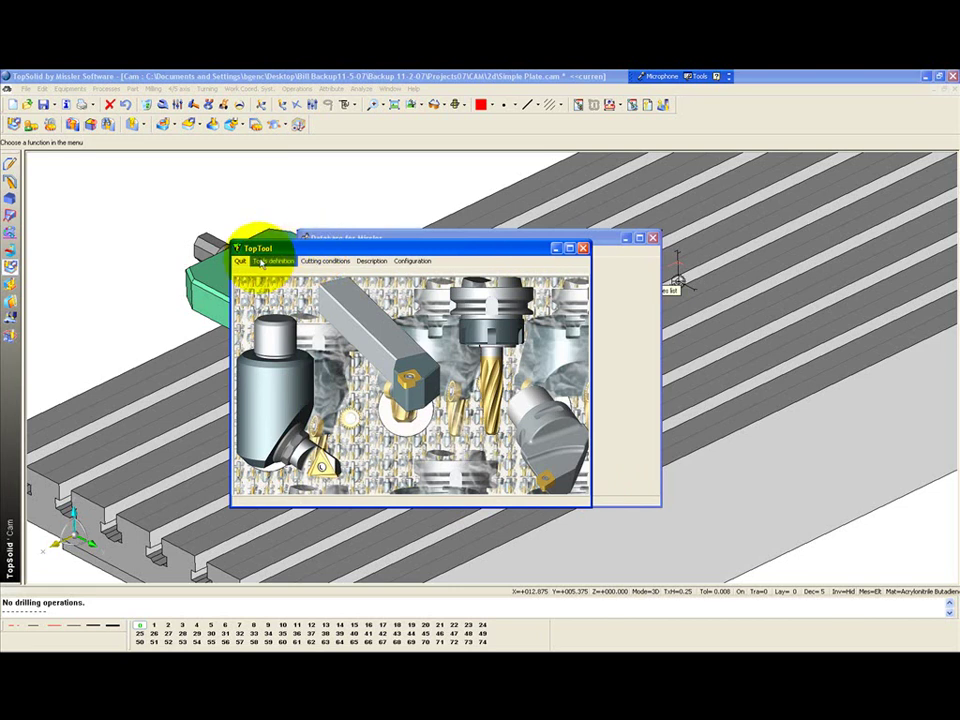
Step: Open the linked tools for the Radiused Mill type and filter them by machine to the CAT40 link
{"action": "left_click", "coordinate": [274, 262]}
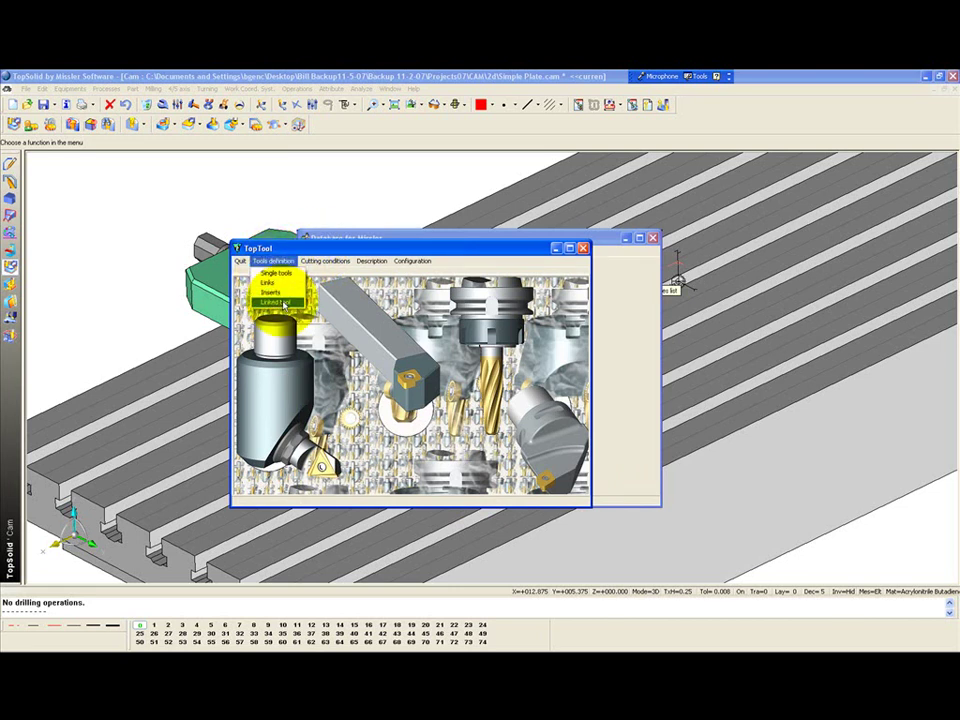
{"action": "left_click", "coordinate": [283, 302]}
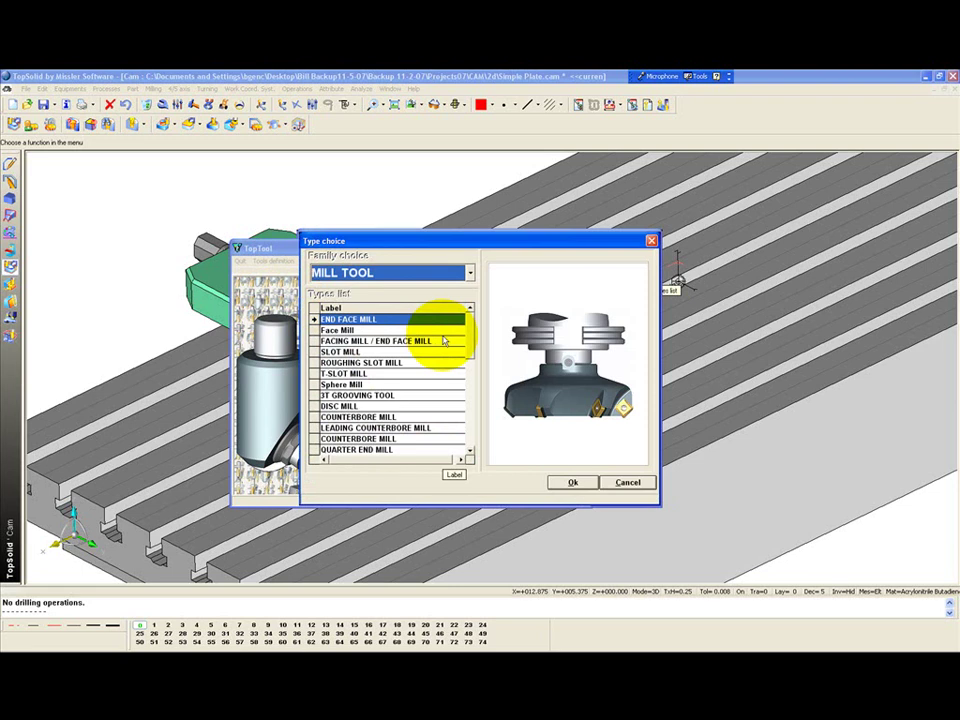
{"action": "left_click", "coordinate": [389, 429]}
{"action": "scroll", "coordinate": [396, 418], "scroll_direction": "down", "scroll_amount": 14}
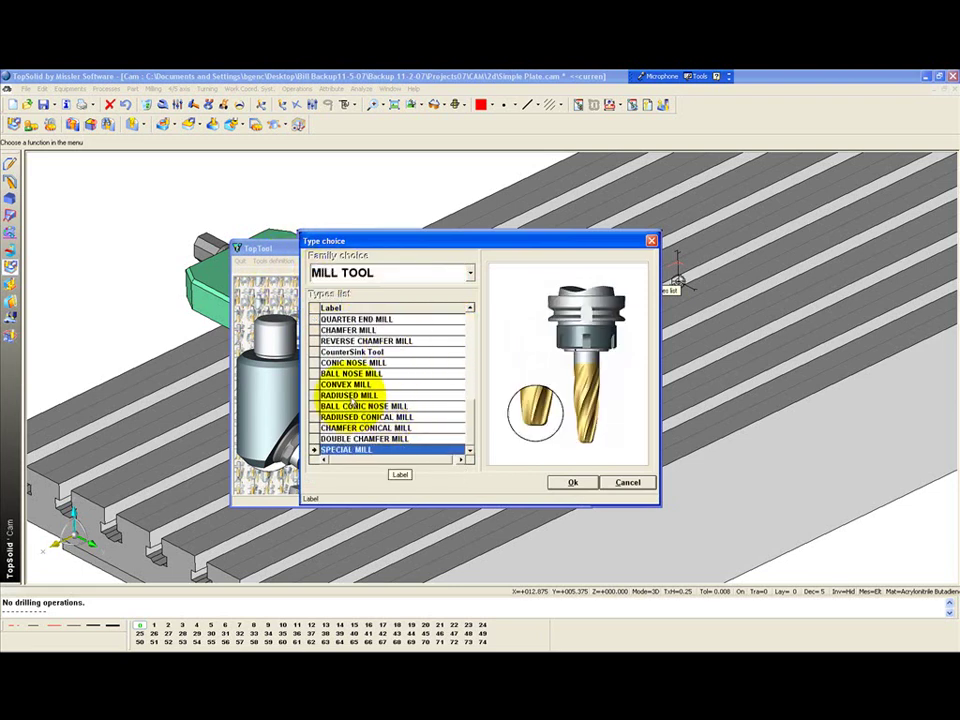
{"action": "double_click", "coordinate": [354, 398]}
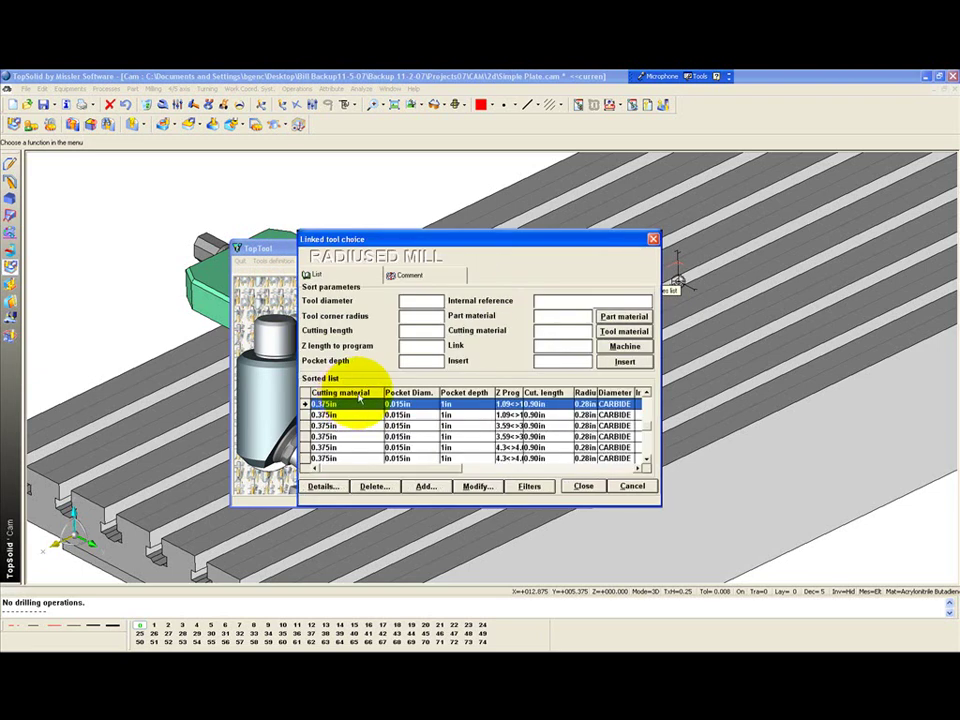
{"action": "left_click", "coordinate": [615, 346]}
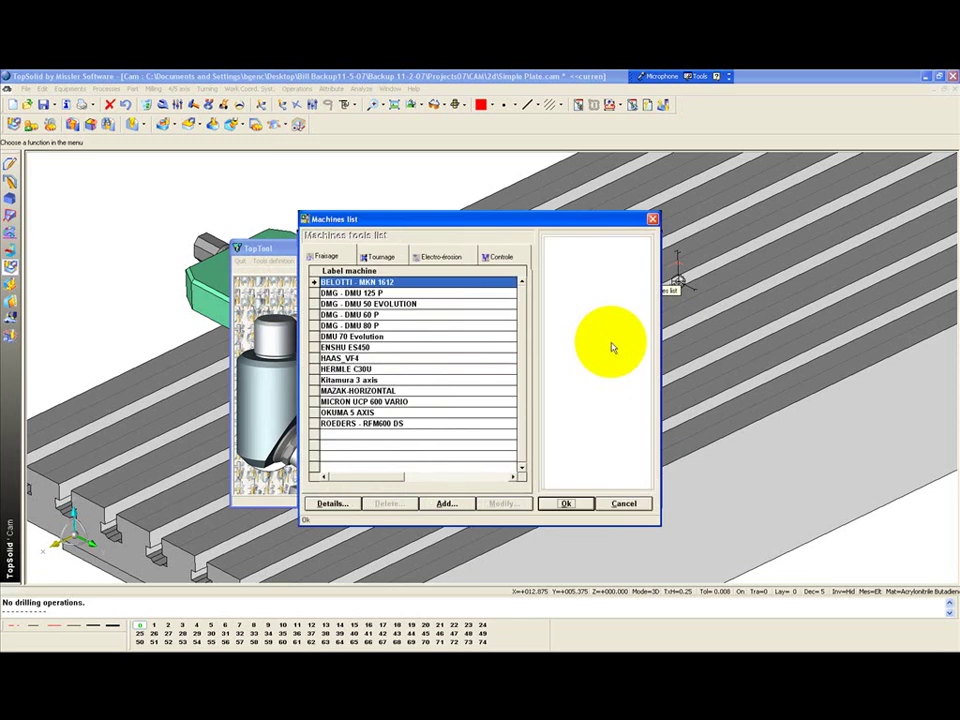
{"action": "left_click", "coordinate": [565, 503]}
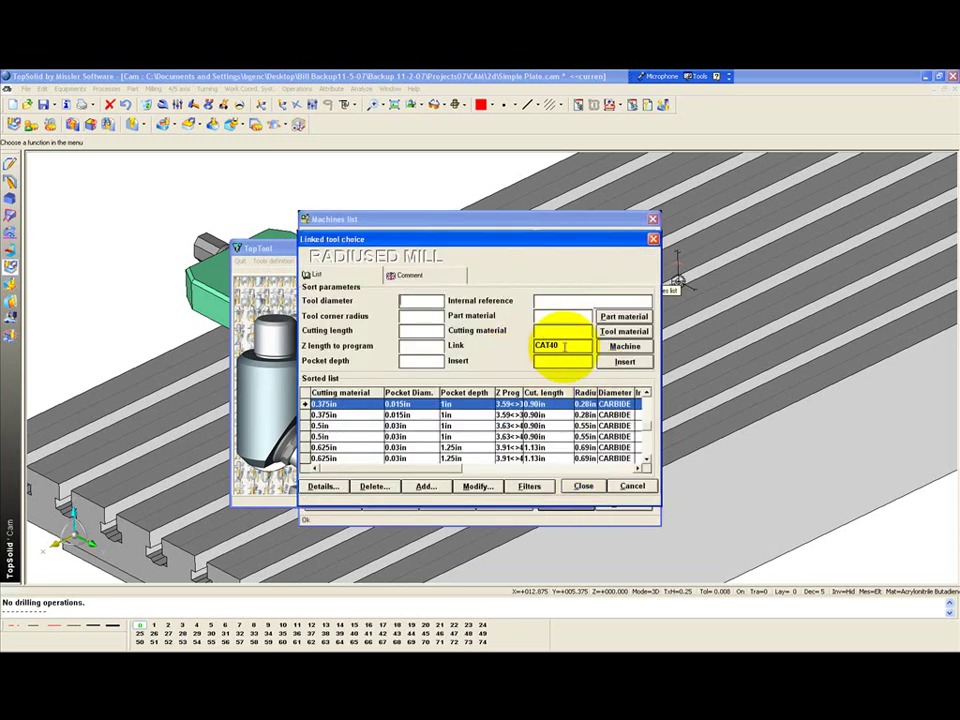
Step: Start a new 4F_STD linked tool from the second 0.5 in mill with 0.03 in radius and remove both its components
{"action": "left_click", "coordinate": [351, 437]}
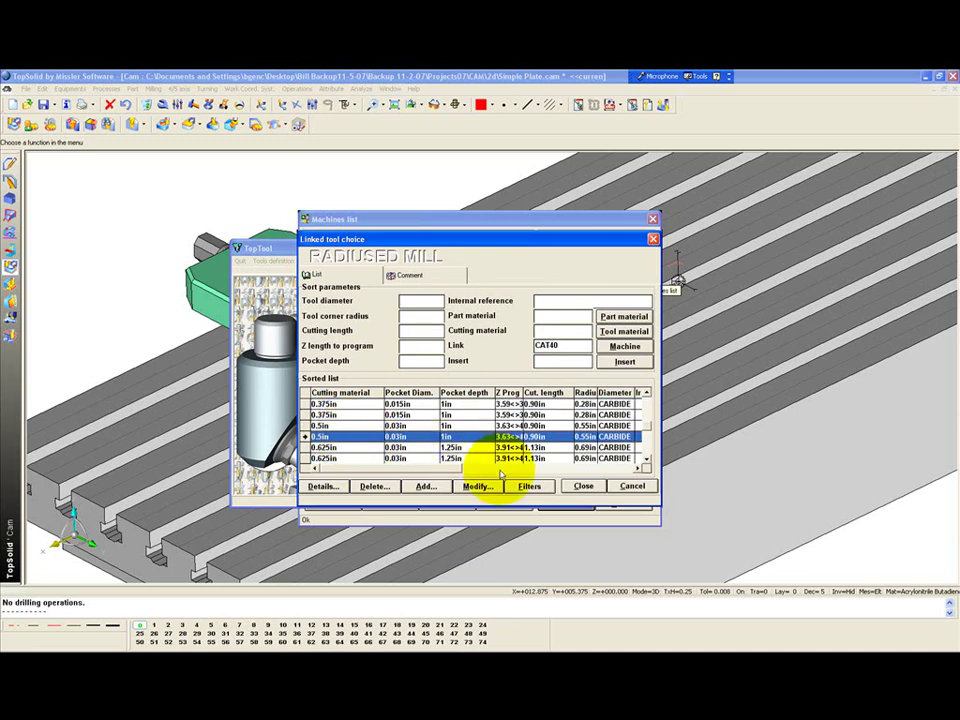
{"action": "left_click", "coordinate": [425, 487]}
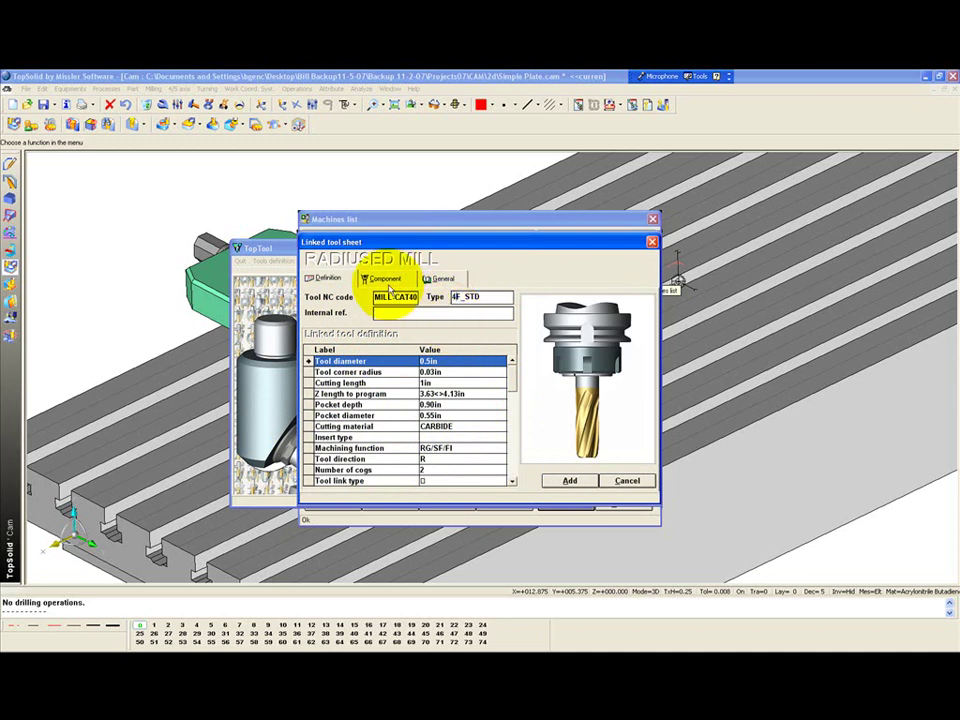
{"action": "left_click", "coordinate": [386, 280]}
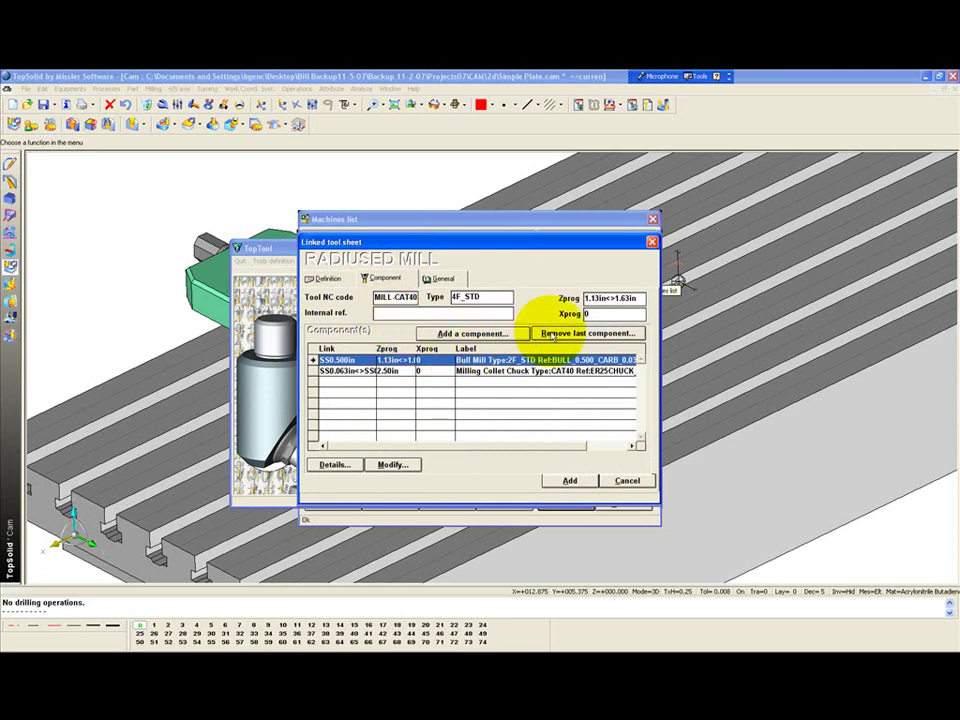
{"action": "left_click", "coordinate": [553, 335]}
{"action": "left_click", "coordinate": [553, 335]}
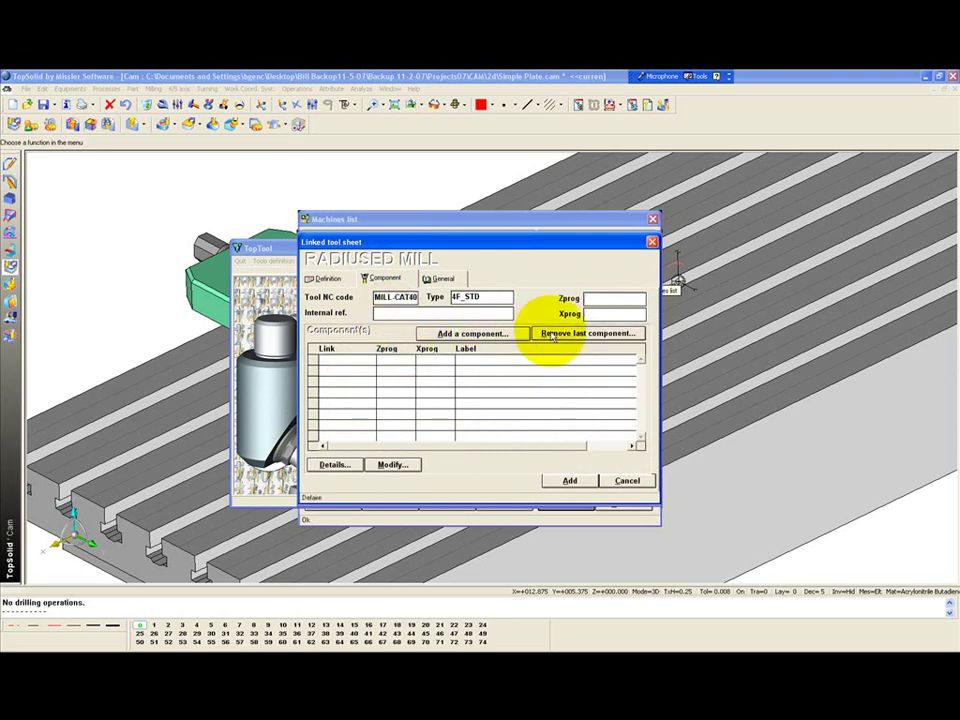
Step: Add the 0.5 in radiused mill with 0.0625 in corner radius as the linked tool's cutting component
{"action": "left_click", "coordinate": [479, 336]}
{"action": "left_click", "coordinate": [352, 391]}
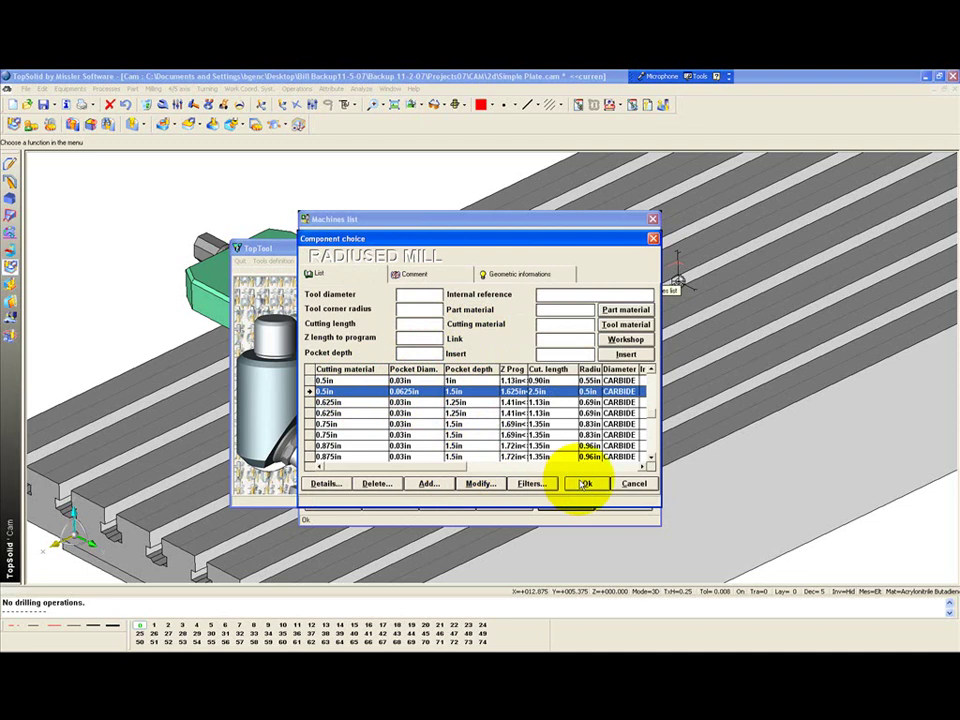
{"action": "left_click", "coordinate": [585, 483]}
Step: Add the CAT40 milling collet chuck ER25CHUCK_2.50GL as the holder component of the linked tool
{"action": "left_click", "coordinate": [473, 335]}
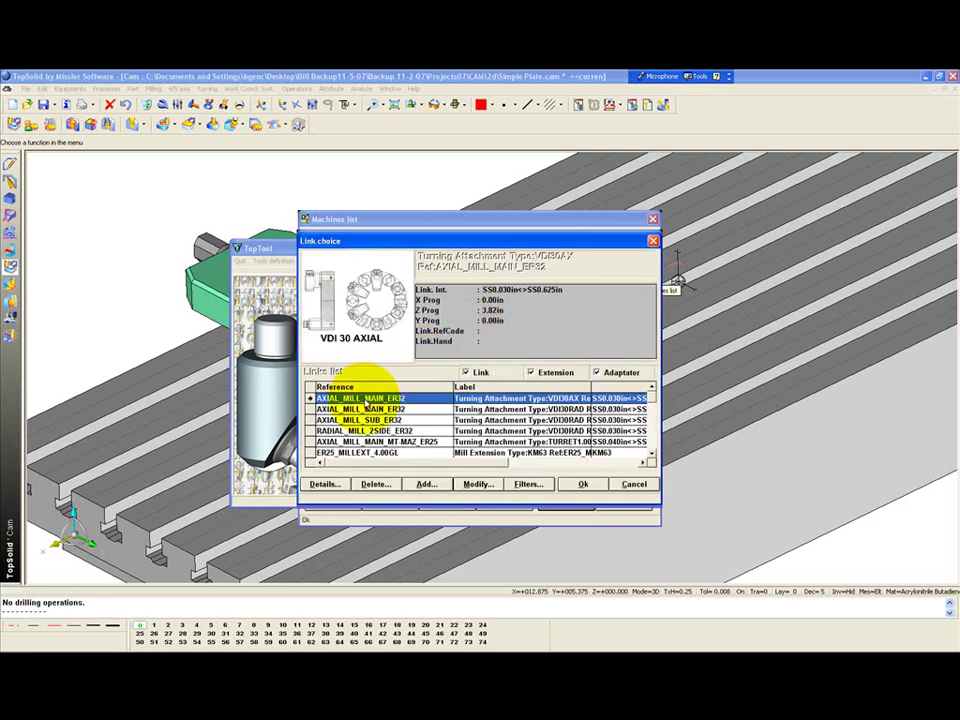
{"action": "left_click", "coordinate": [356, 431]}
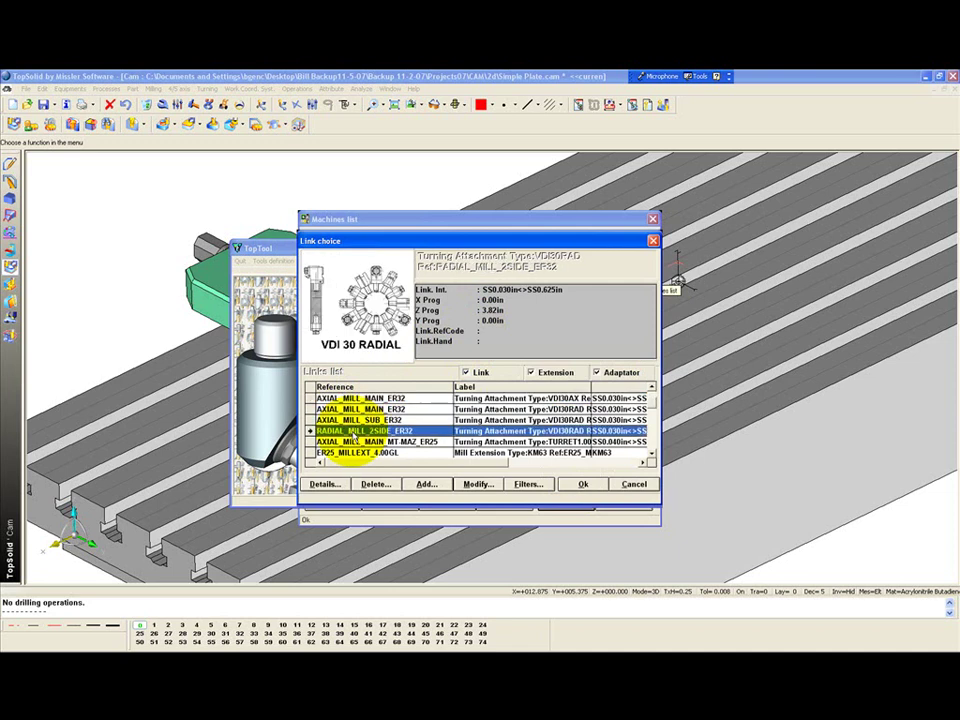
{"action": "key", "text": "Down"}
{"action": "key", "text": "Down"}
{"action": "key", "text": "Down"}
{"action": "key", "text": "Down"}
{"action": "key", "text": "Down"}
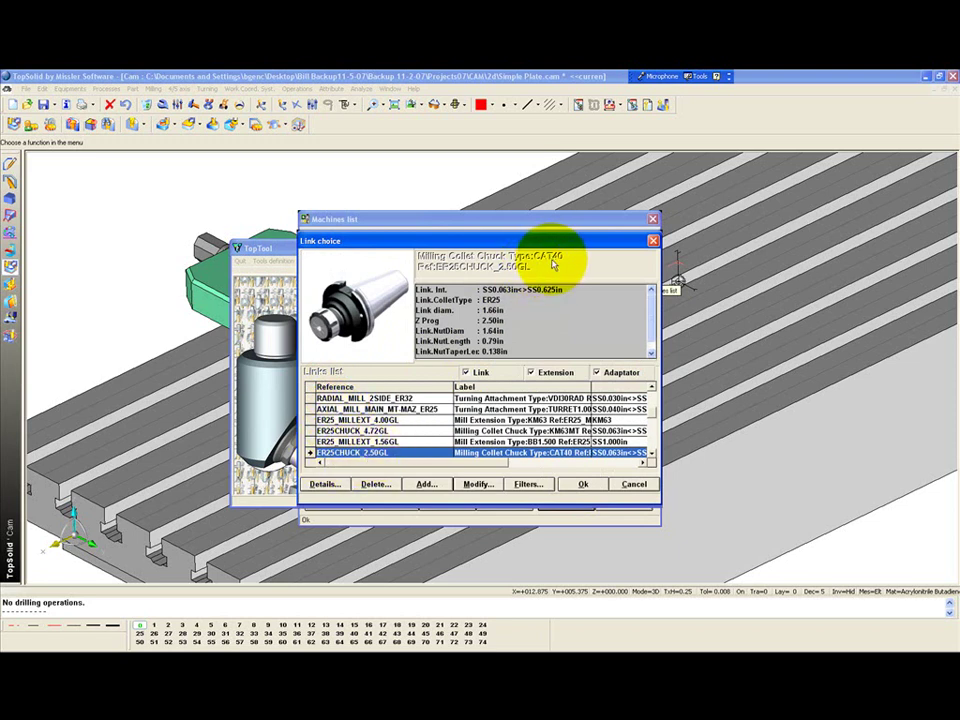
{"action": "left_click", "coordinate": [582, 485]}
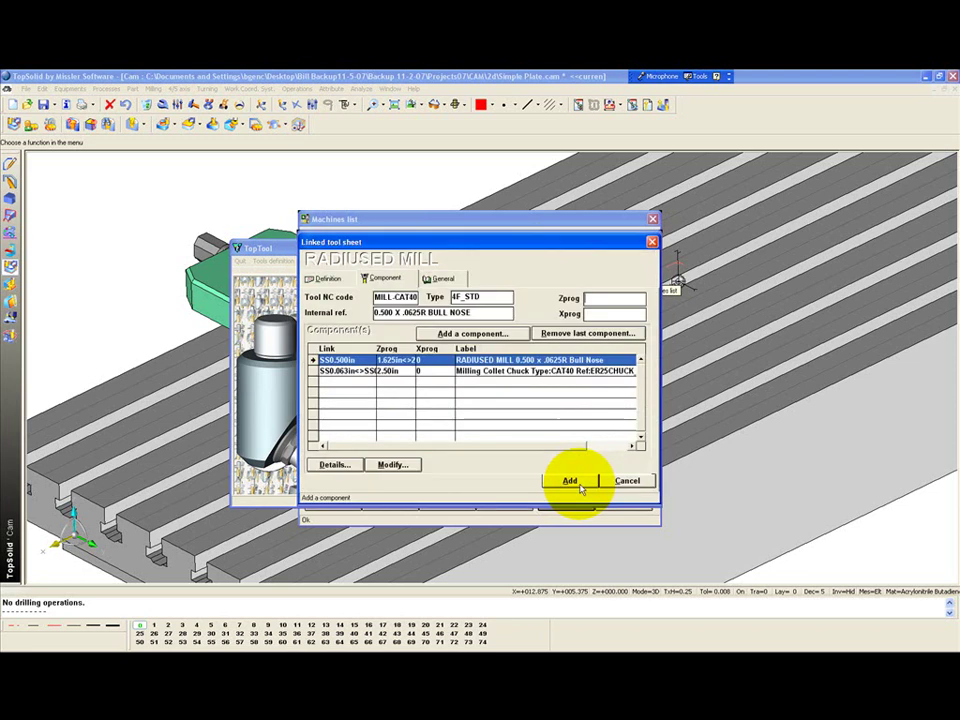
Step: Record the assembled linked tool in the database with index A and close the linked tool list
{"action": "left_click", "coordinate": [575, 483]}
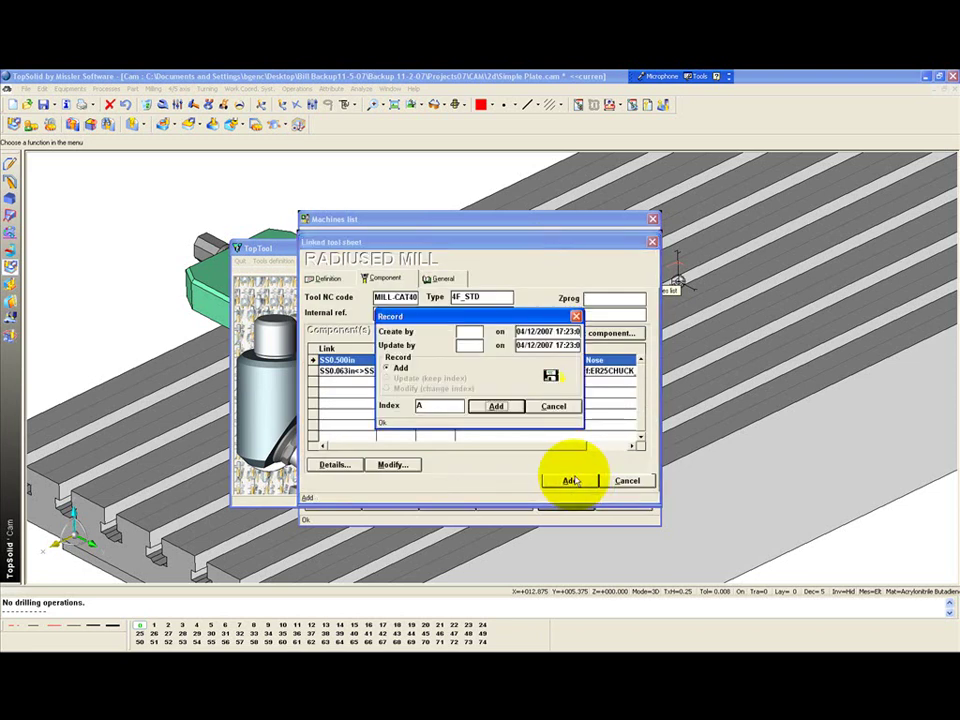
{"action": "left_click", "coordinate": [496, 407]}
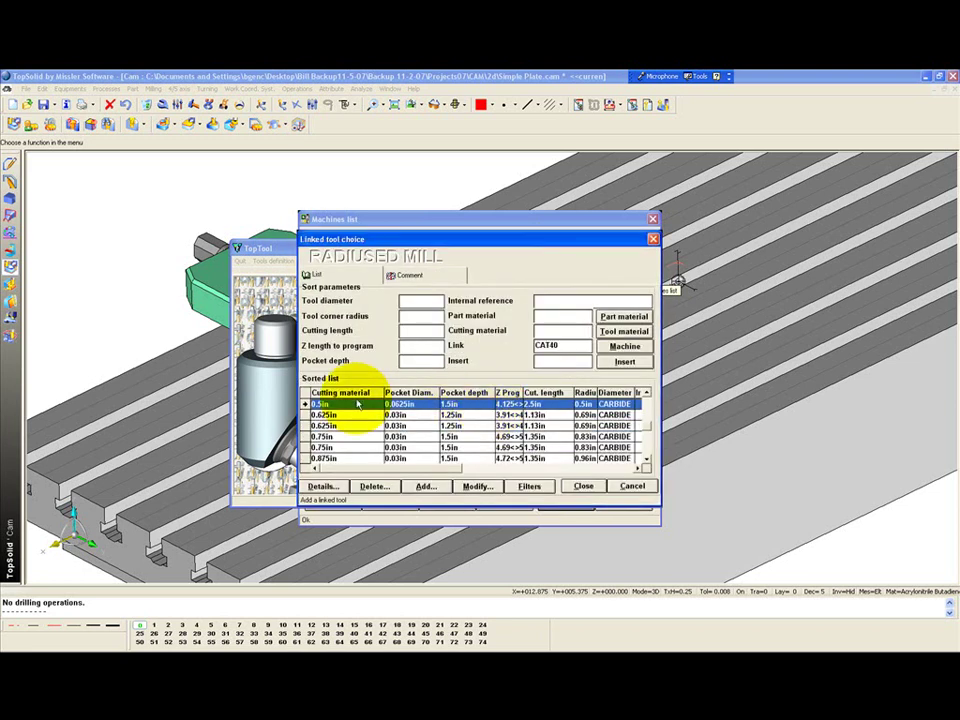
{"action": "left_click", "coordinate": [583, 485]}
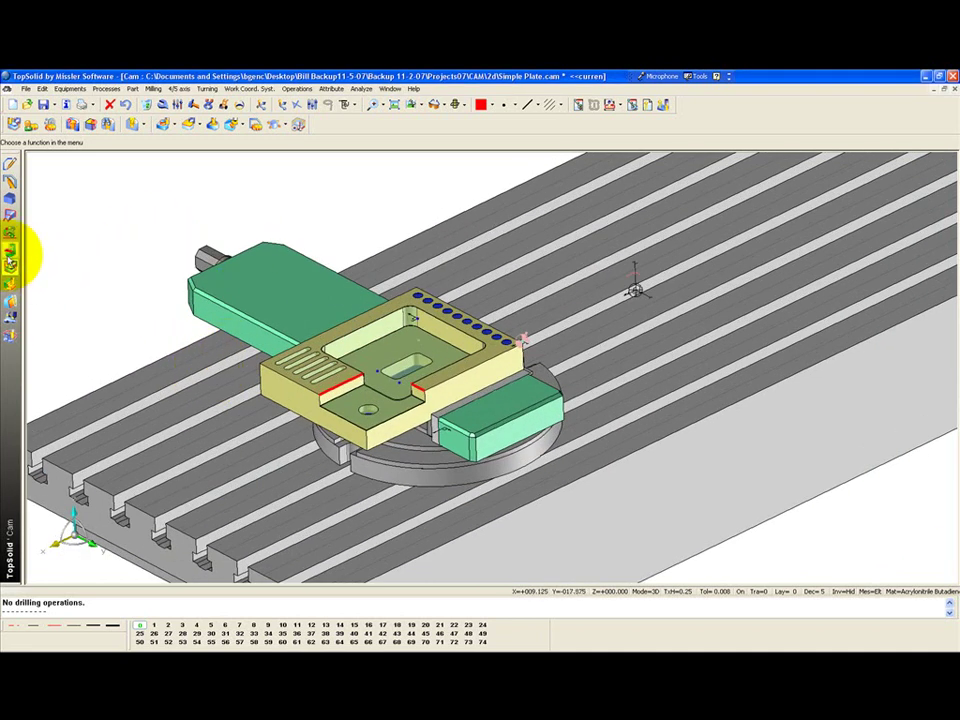
Step: Open the HAAS_VF4 tool changer and start a new tool in pocket T14
{"action": "left_click", "coordinate": [30, 124]}
{"action": "left_click", "coordinate": [121, 299]}
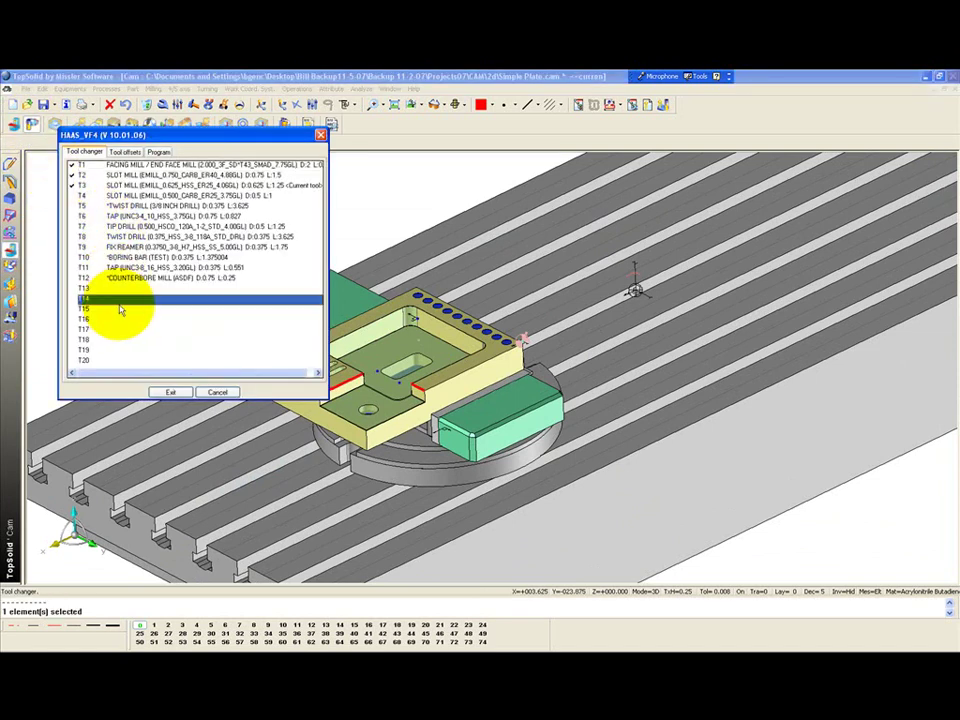
{"action": "right_click", "coordinate": [122, 306]}
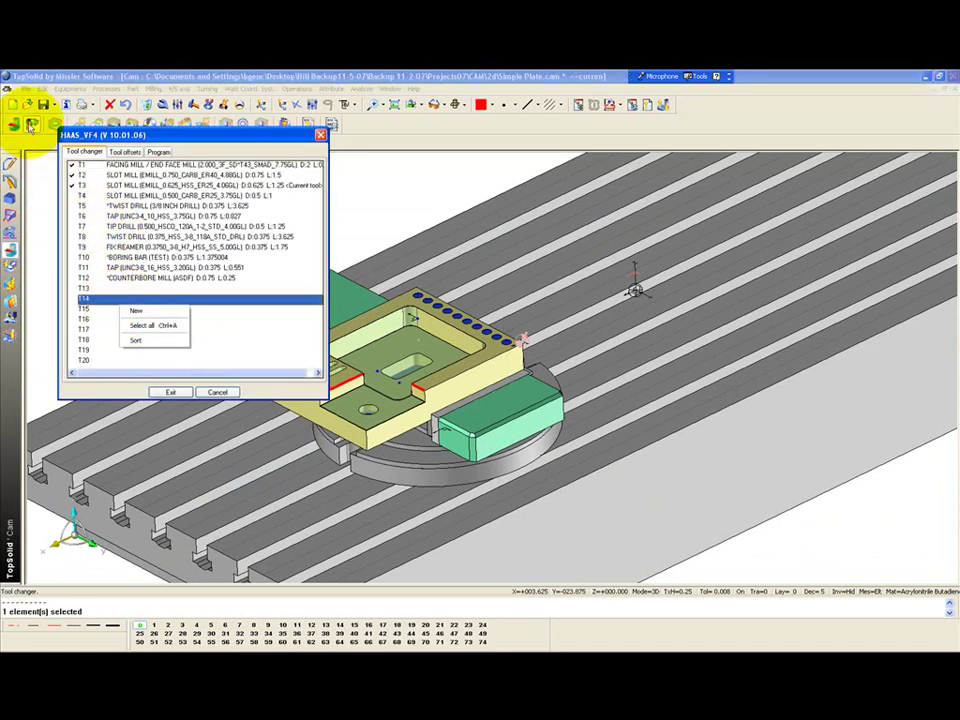
{"action": "left_click", "coordinate": [120, 300]}
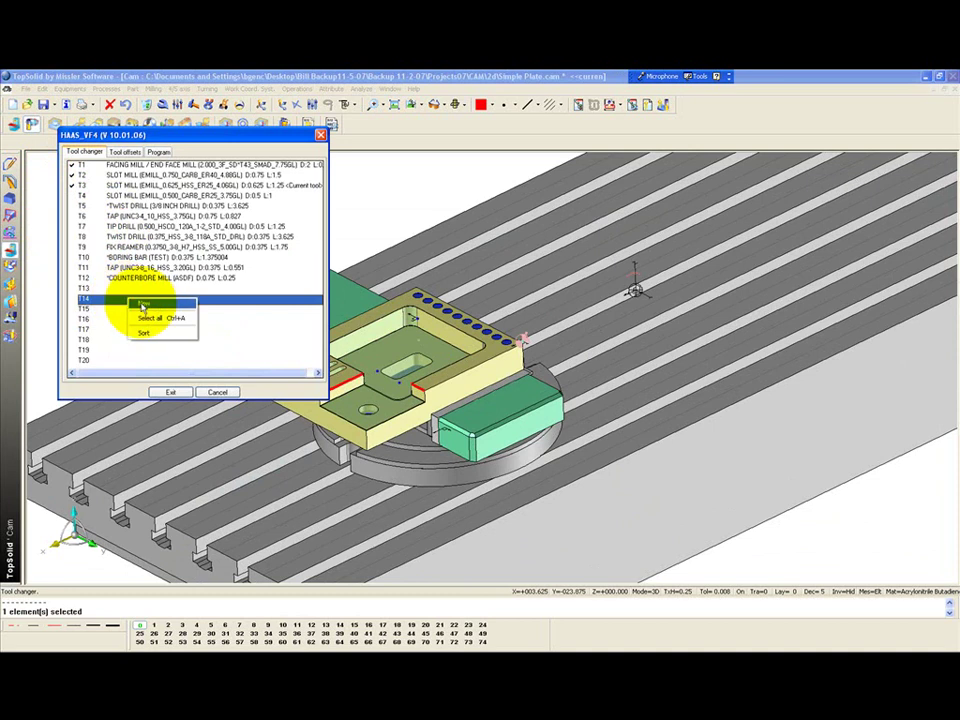
{"action": "left_click", "coordinate": [140, 304]}
Step: From the Mill Tool family's Radiused Mill type, choose the 0.5 in linked tool with 0.0625 in radius for the pocket
{"action": "left_click", "coordinate": [345, 273]}
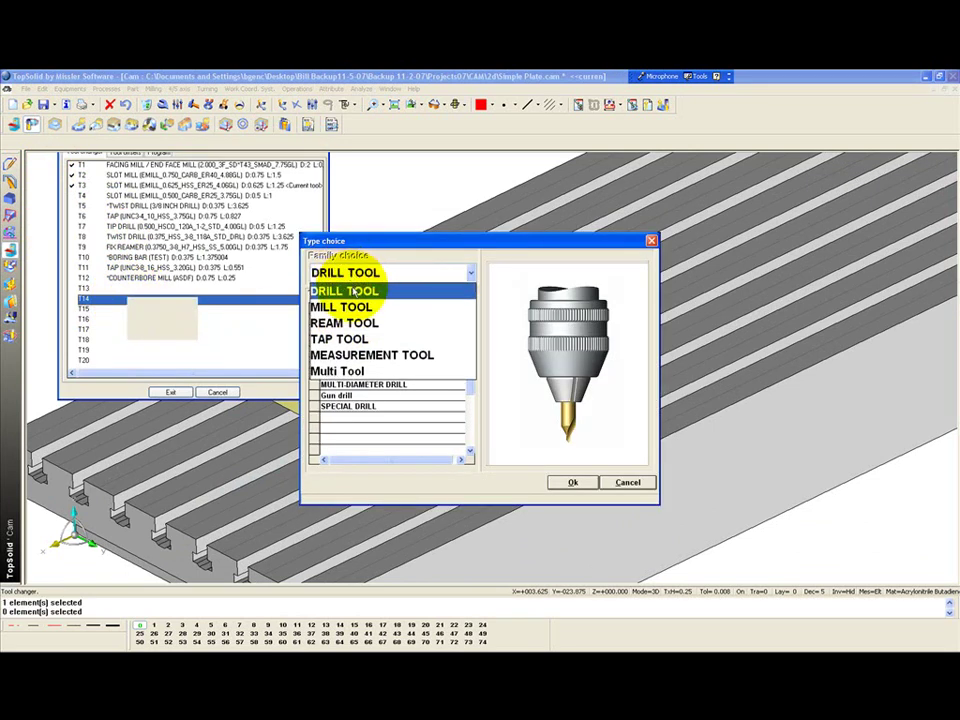
{"action": "left_click", "coordinate": [354, 308]}
{"action": "left_click", "coordinate": [376, 374]}
{"action": "scroll", "coordinate": [386, 400], "scroll_direction": "down", "scroll_amount": 7}
{"action": "double_click", "coordinate": [350, 395]}
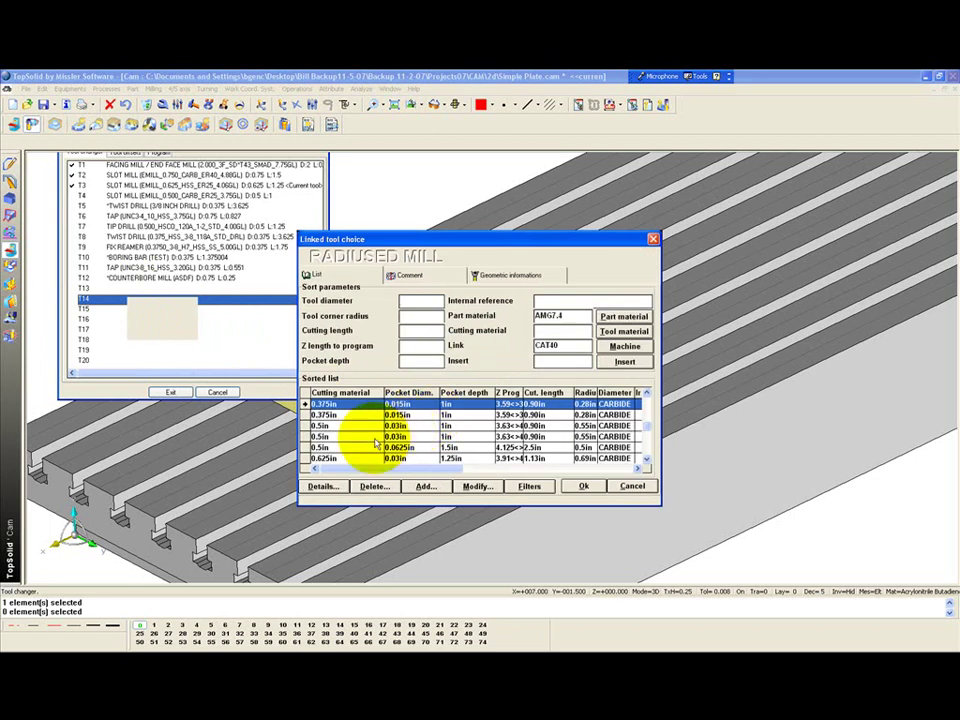
{"action": "left_click", "coordinate": [388, 447]}
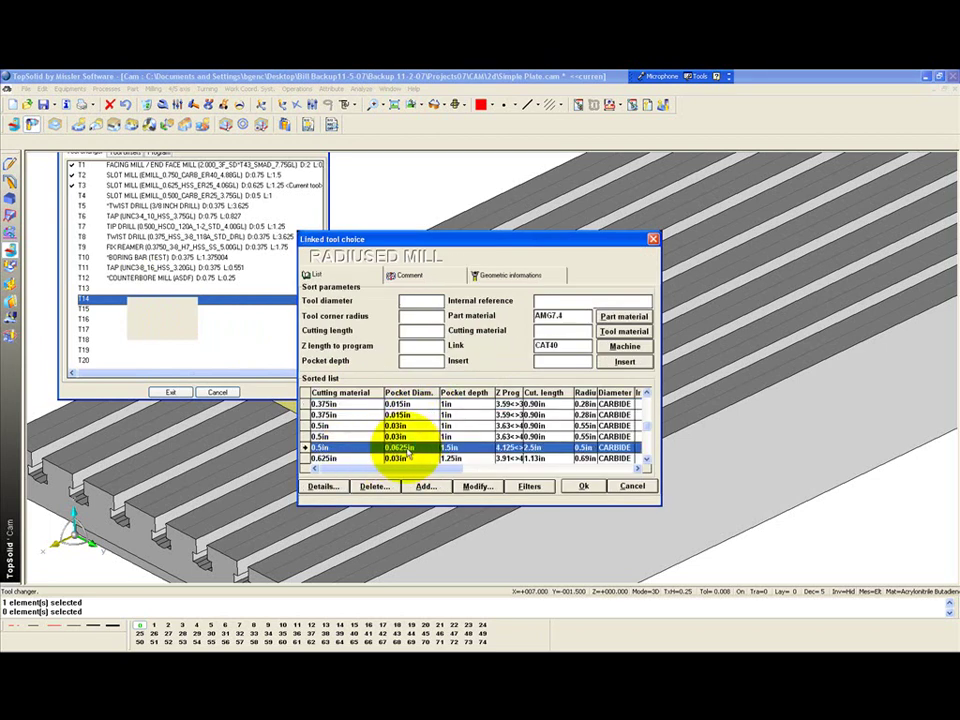
{"action": "left_click", "coordinate": [583, 487]}
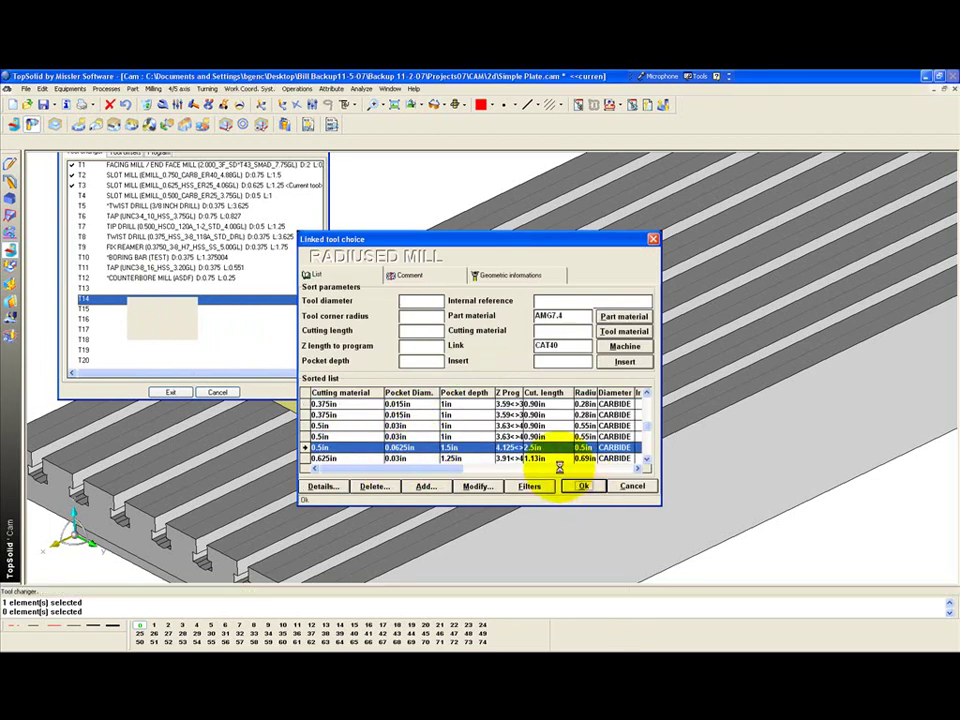